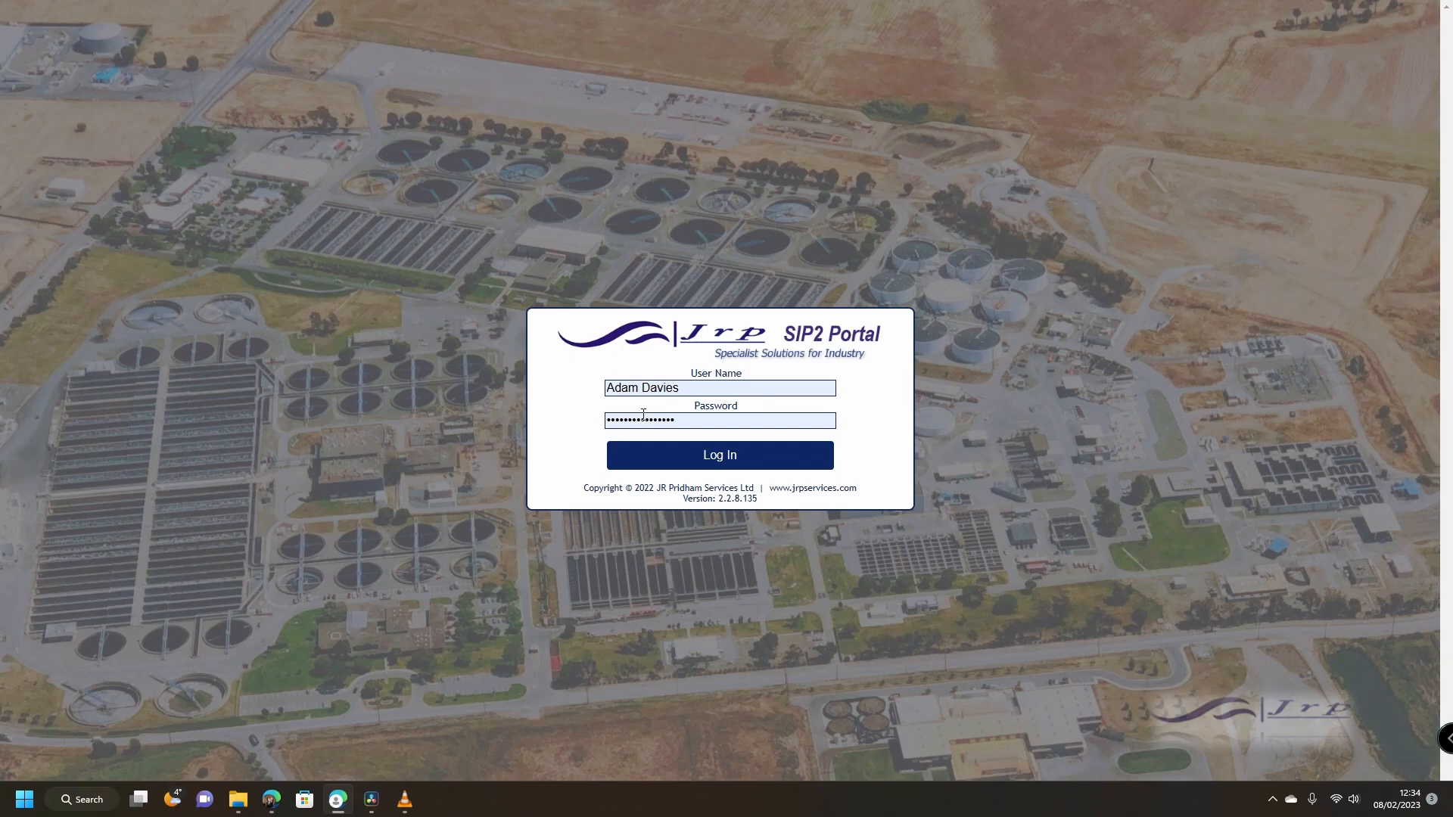
Step: Log in to the SIP2 Portal with the entered user name and password
key(Return)
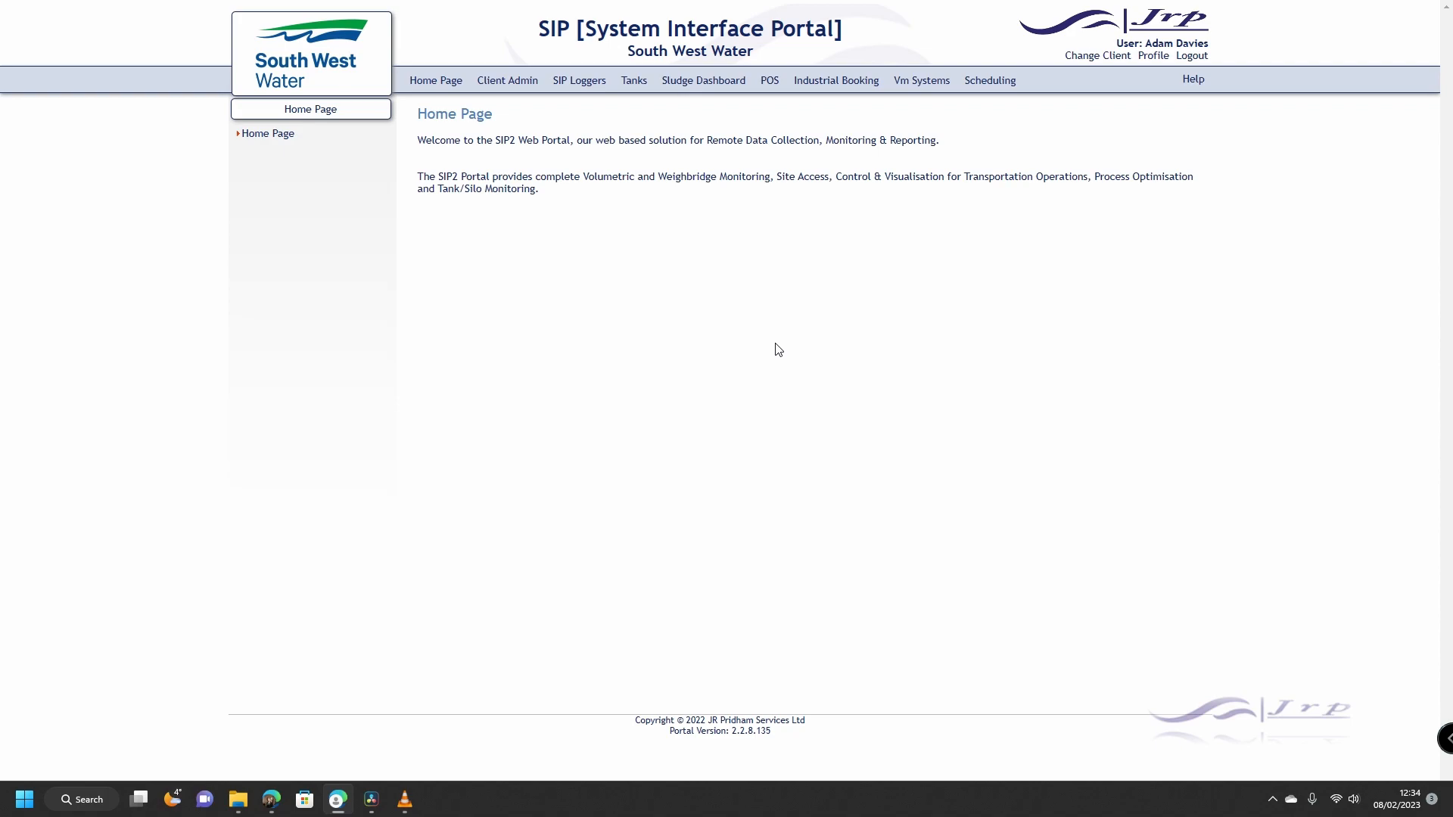
Step: Go to SIP Loggers > Bookings to see the bookings list for 08/02/2023
click(572, 85)
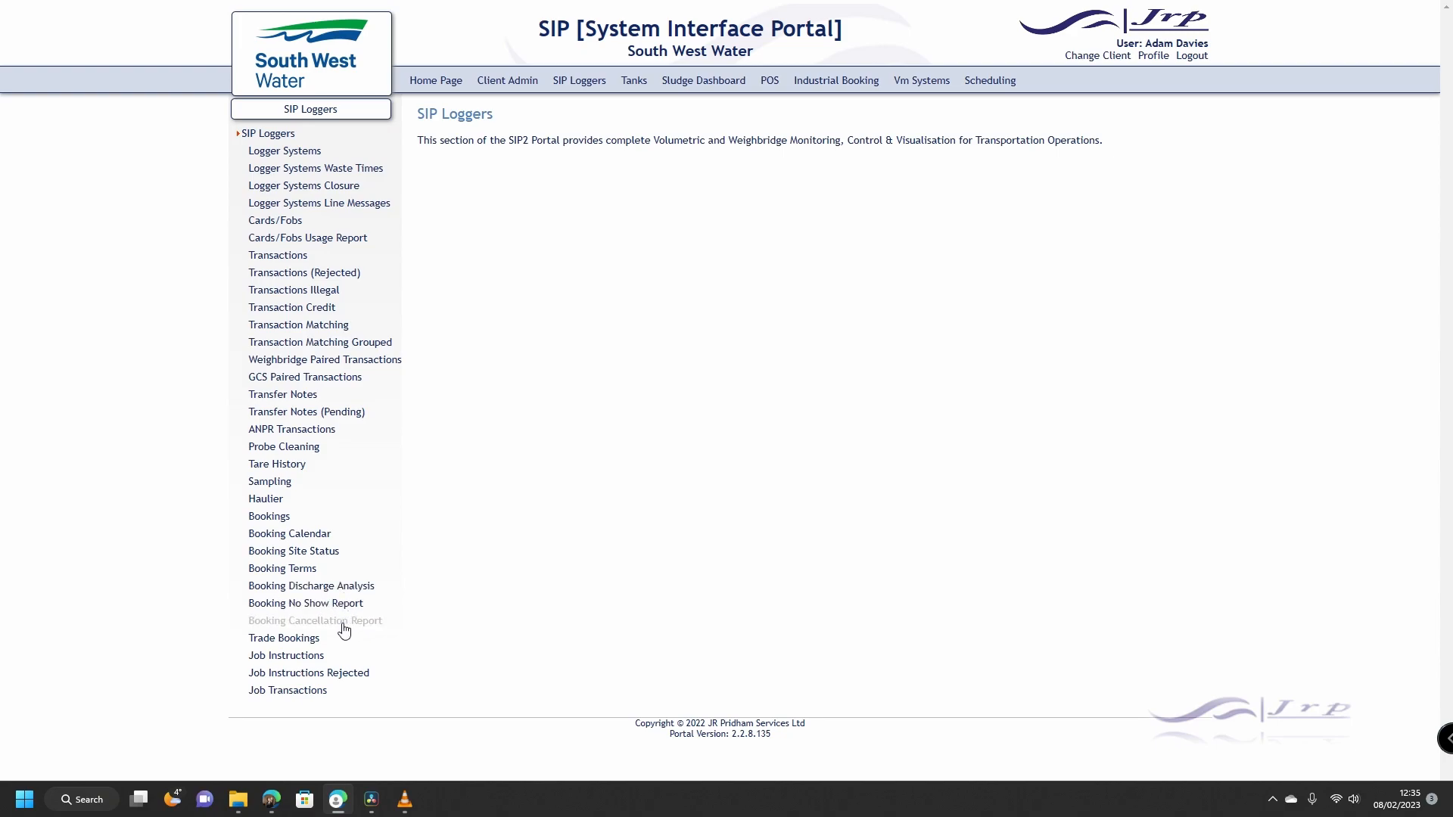
click(269, 516)
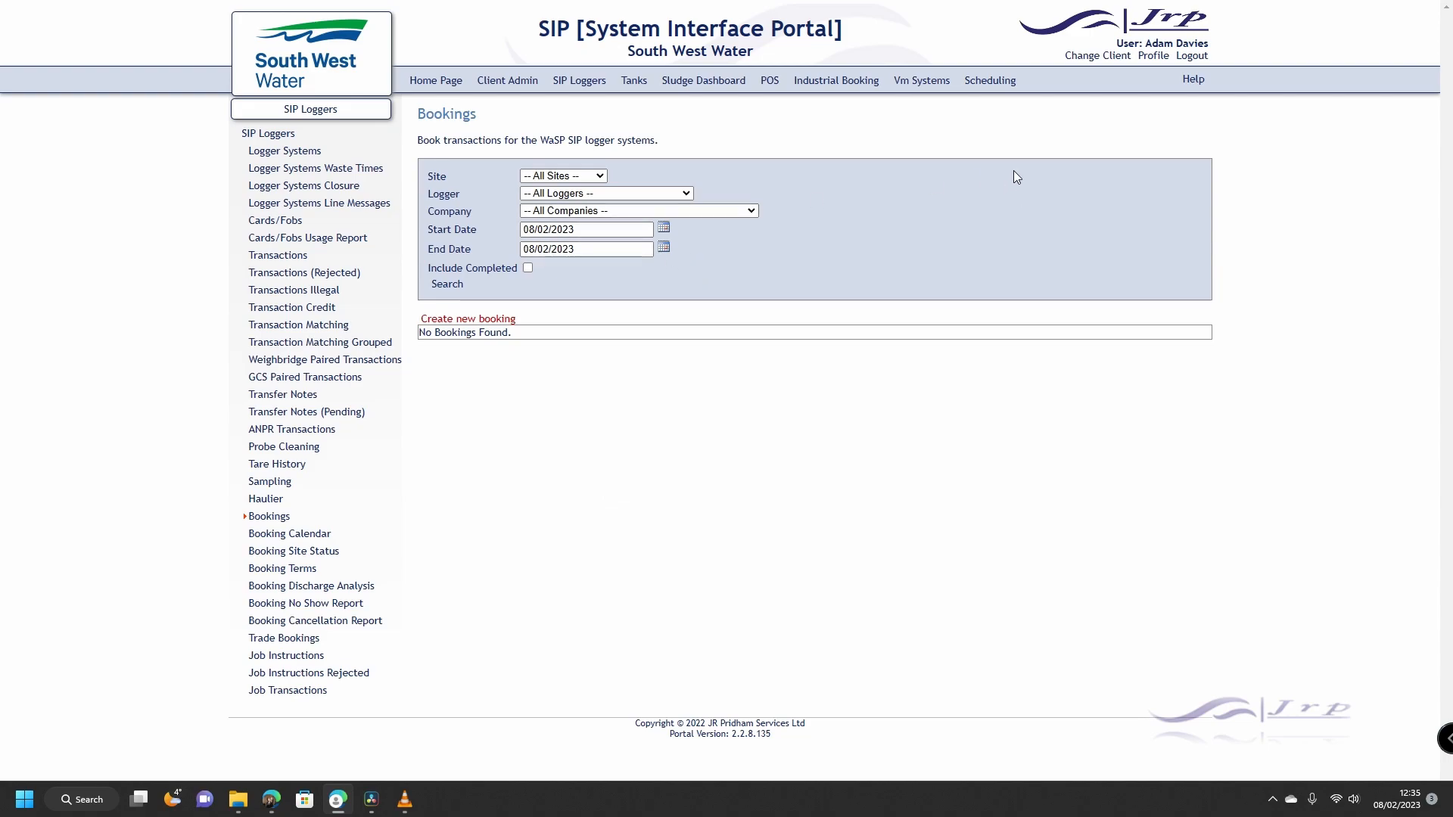
click(1191, 83)
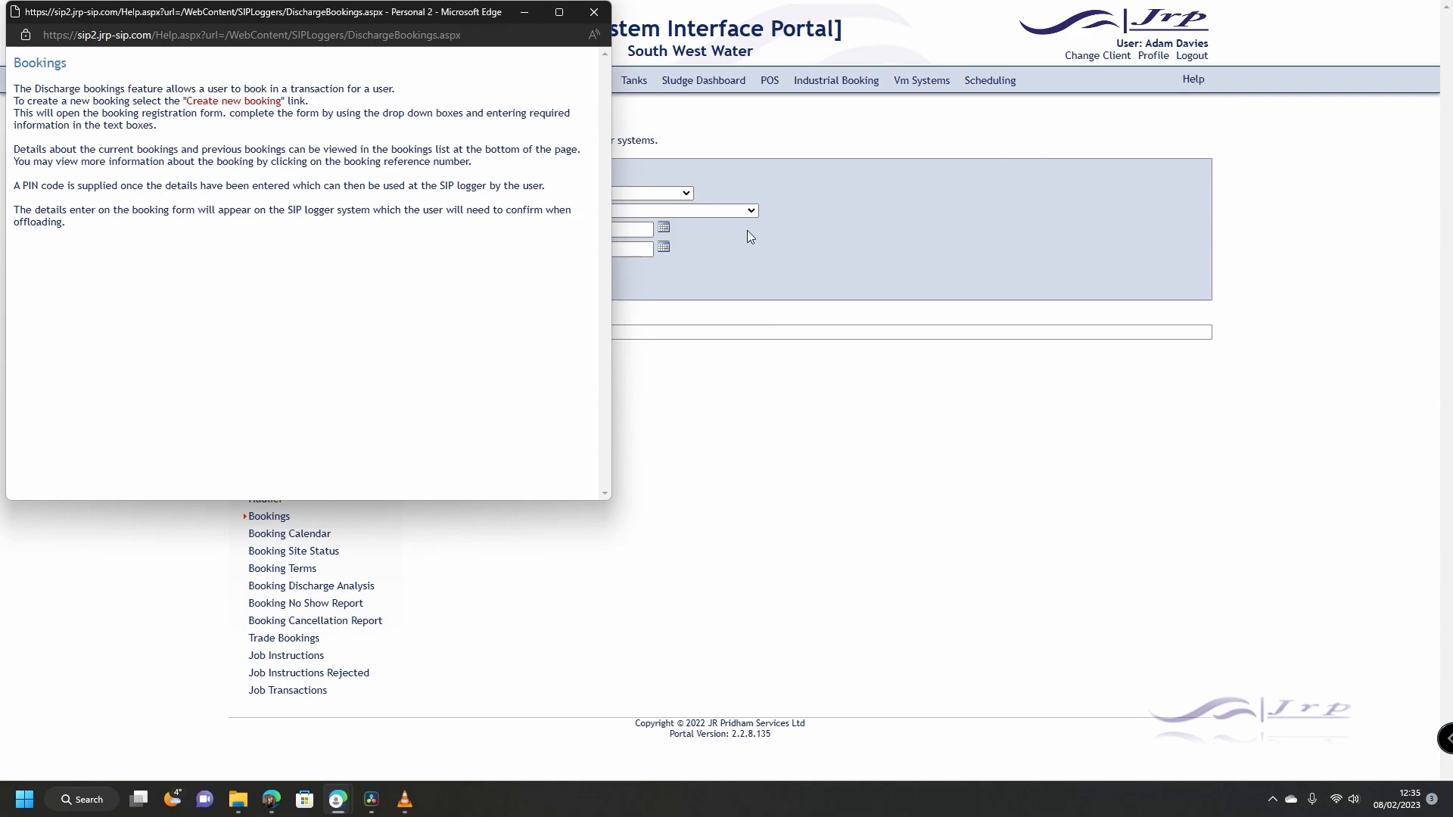
drag(464, 13, 907, 218)
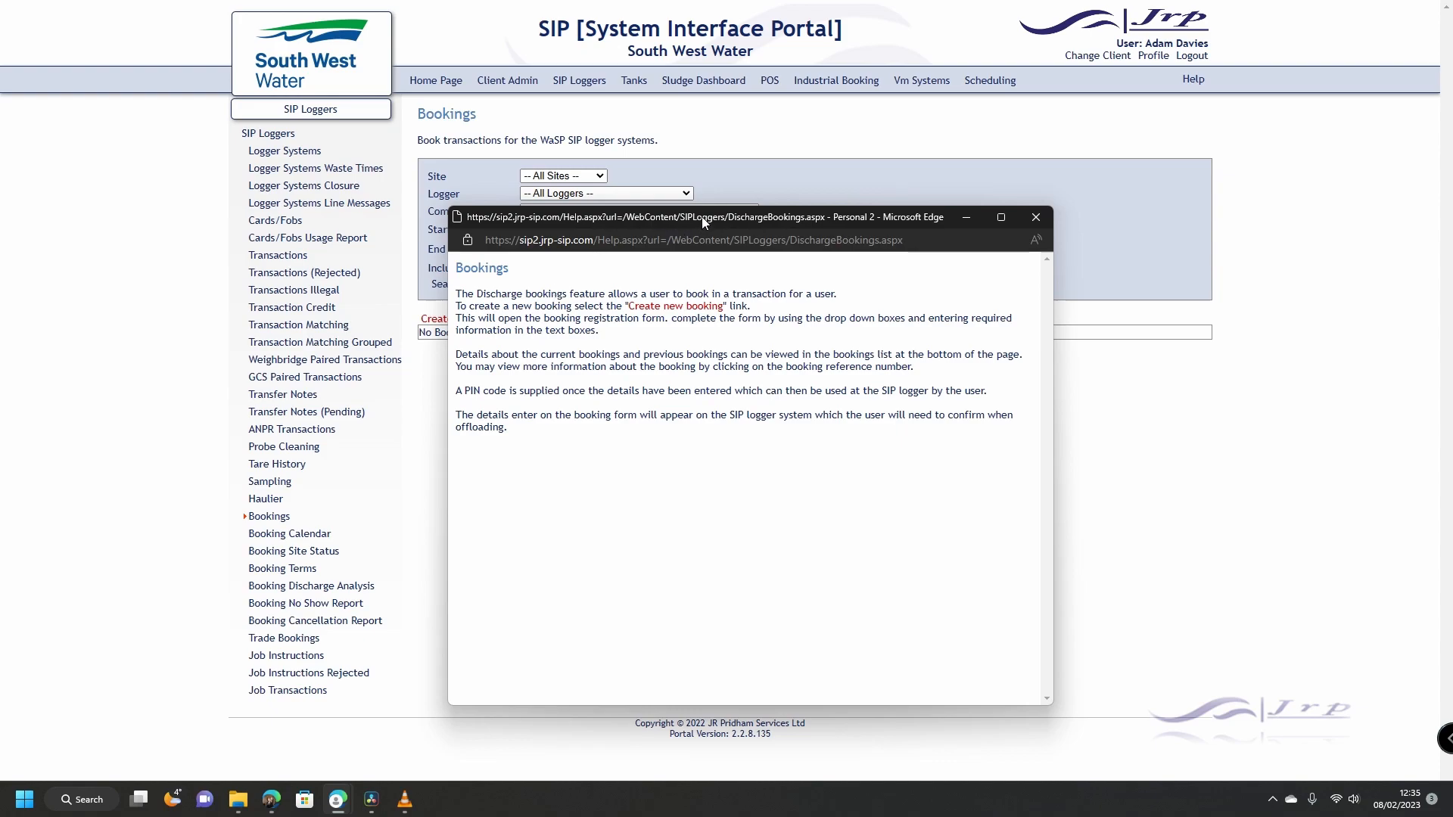
click(1036, 218)
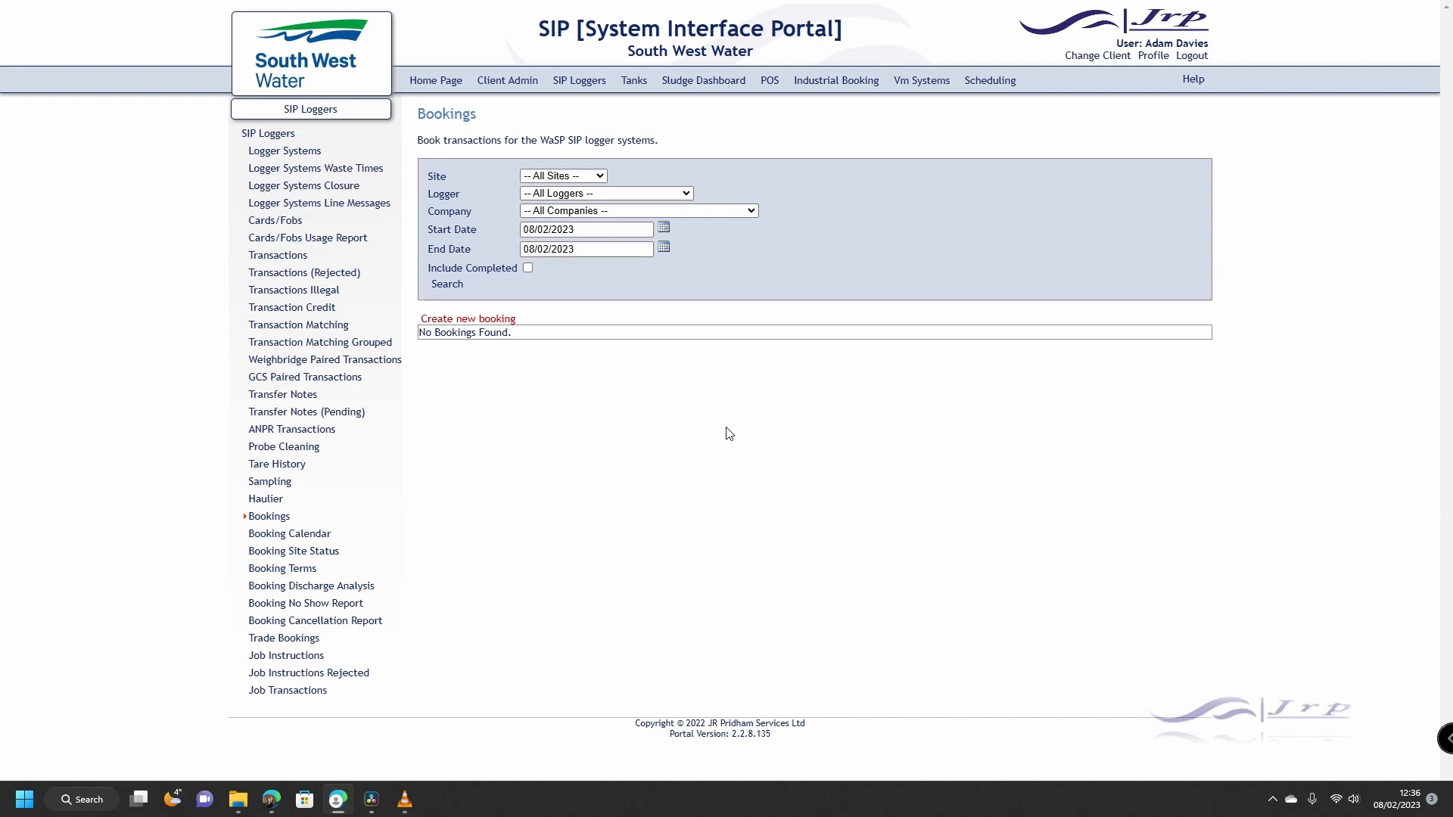
click(561, 176)
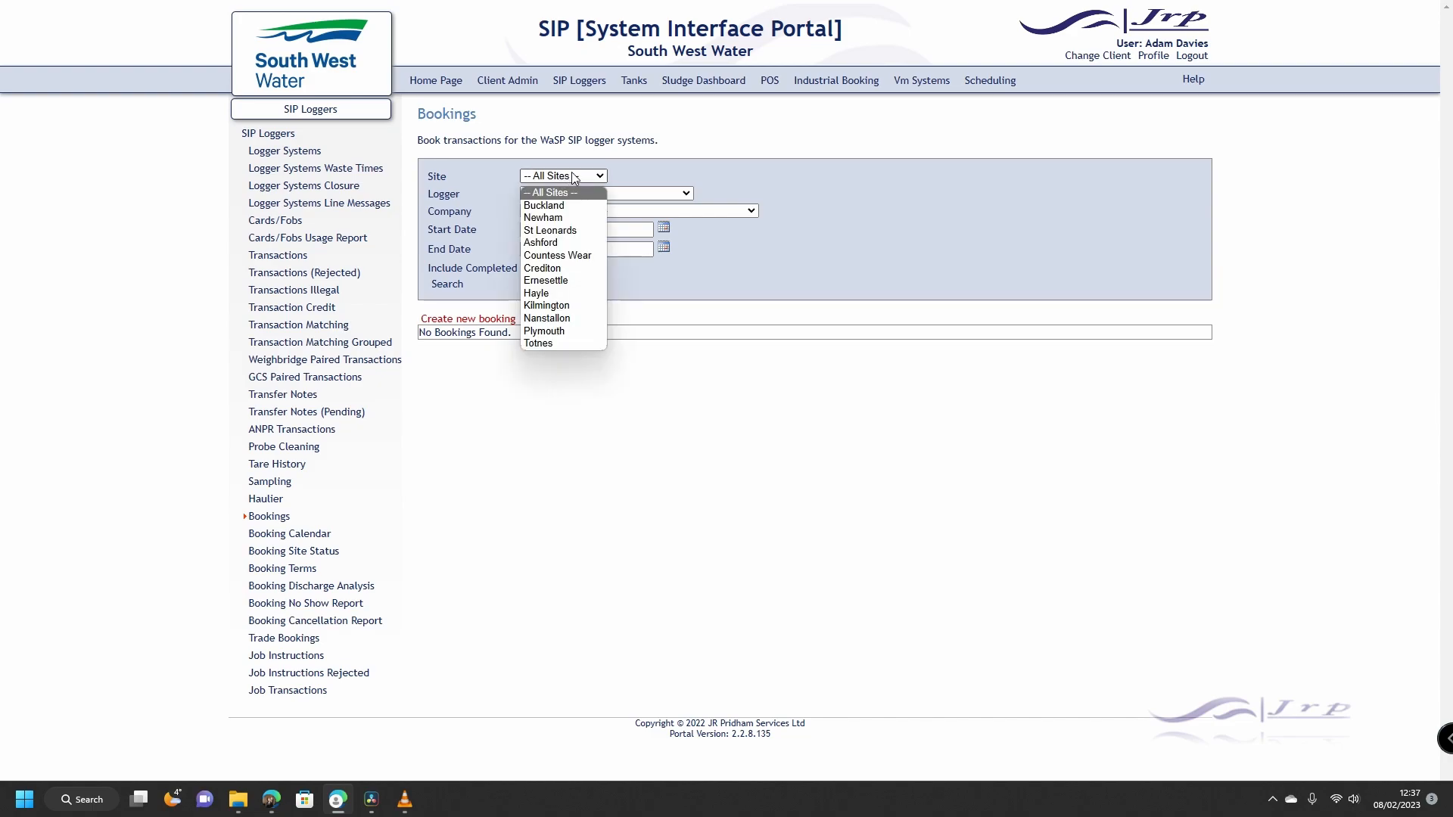
click(622, 165)
click(610, 193)
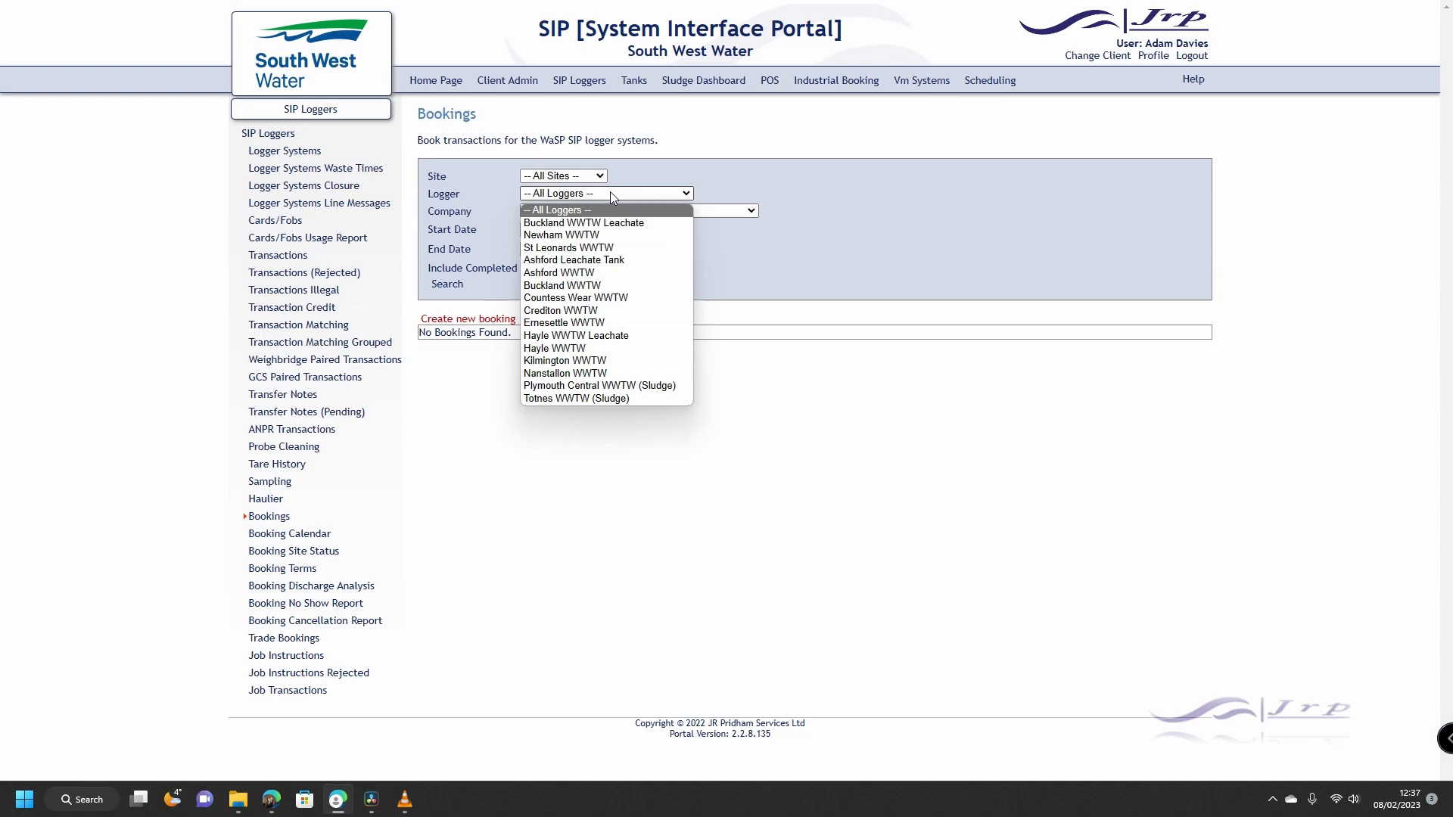
click(632, 176)
click(647, 218)
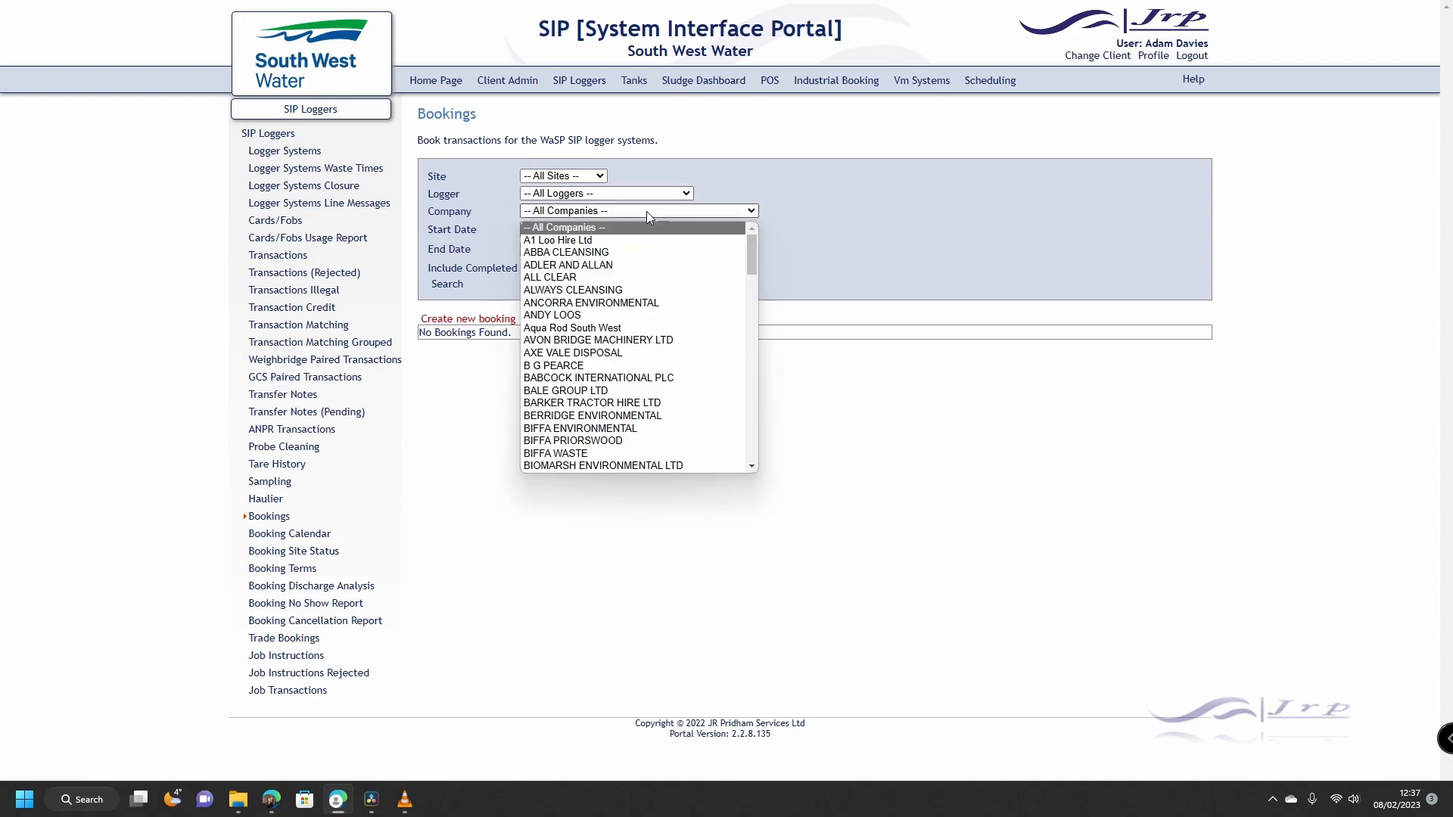
click(706, 194)
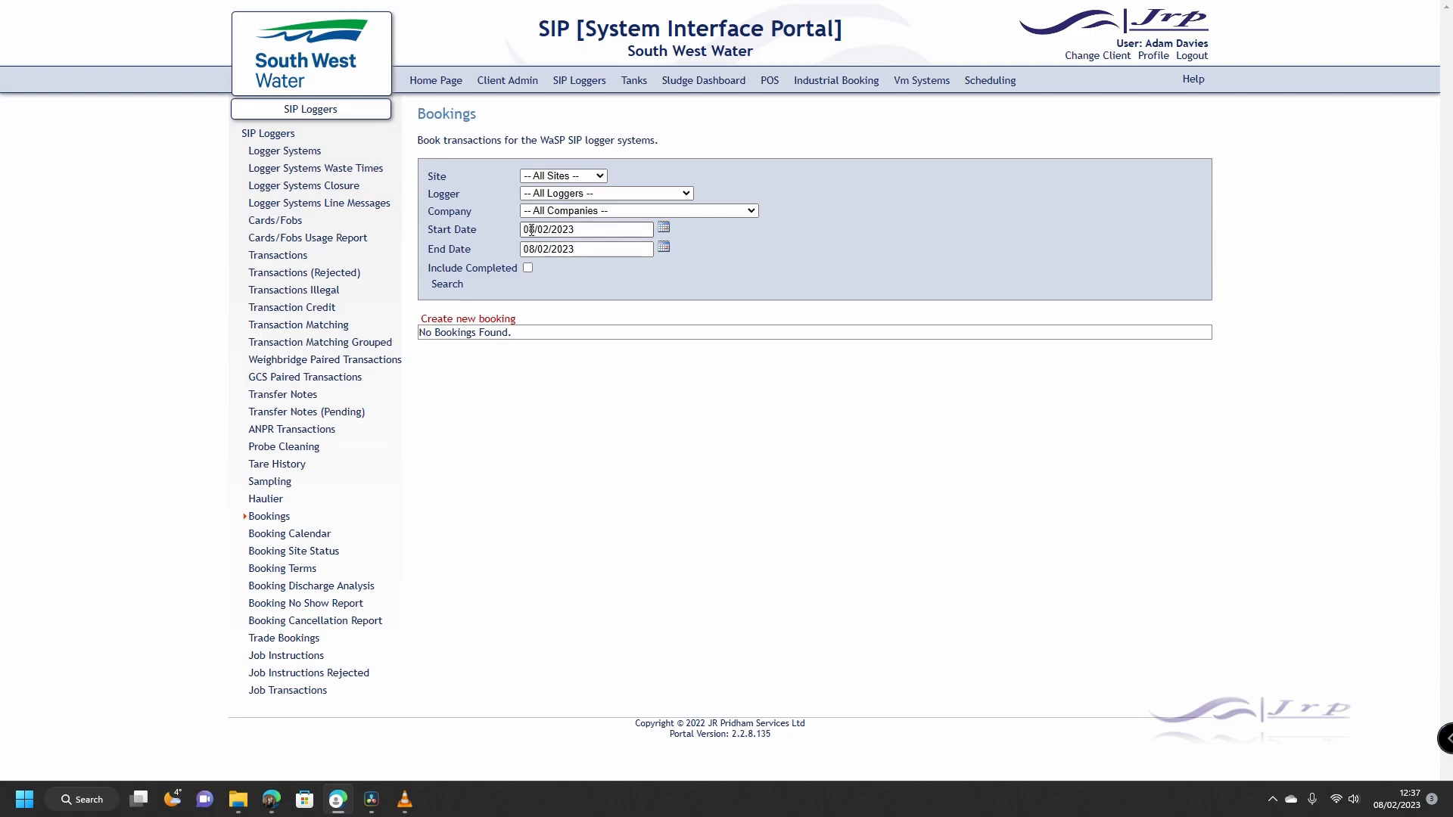
click(664, 228)
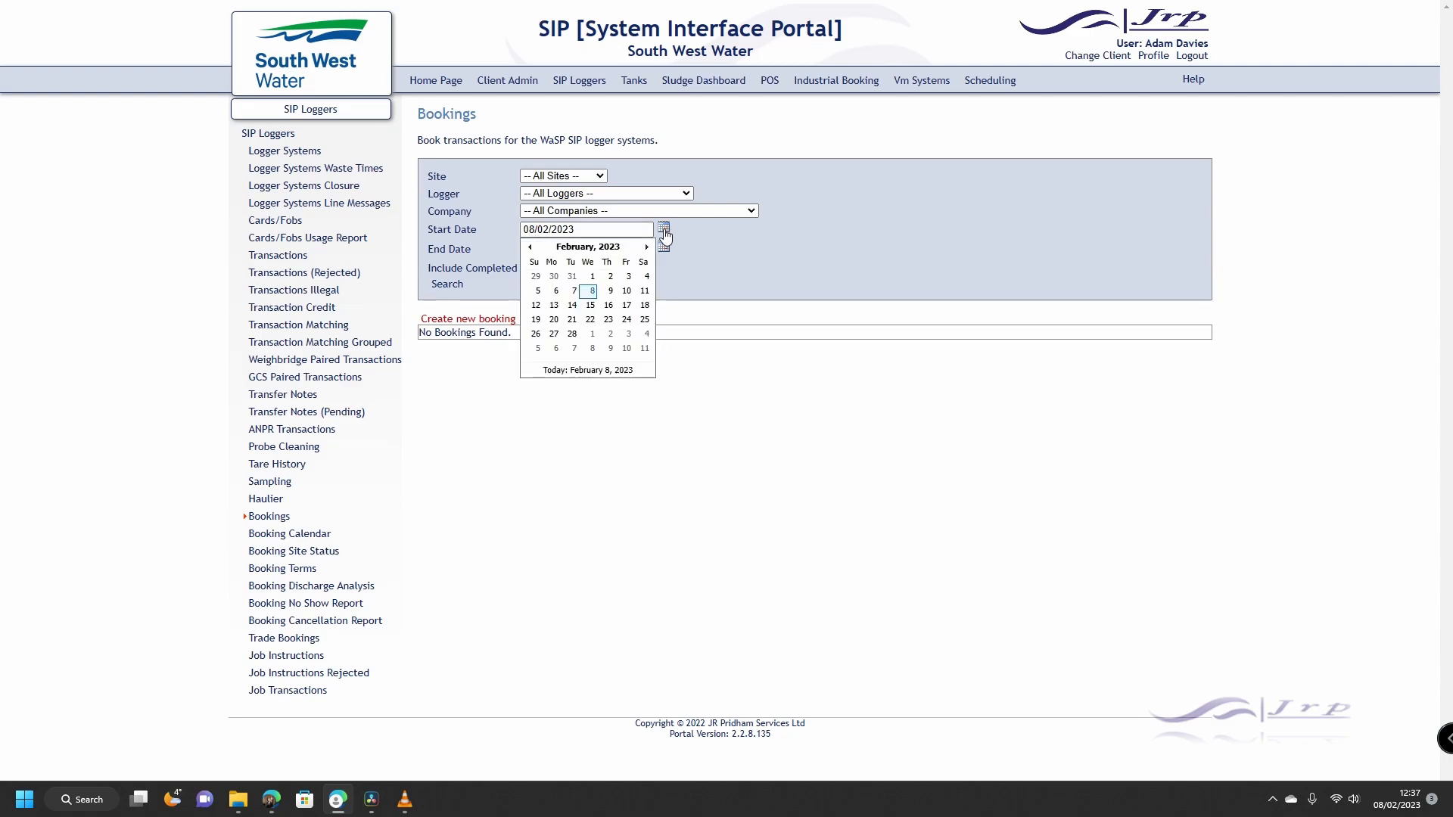
click(695, 236)
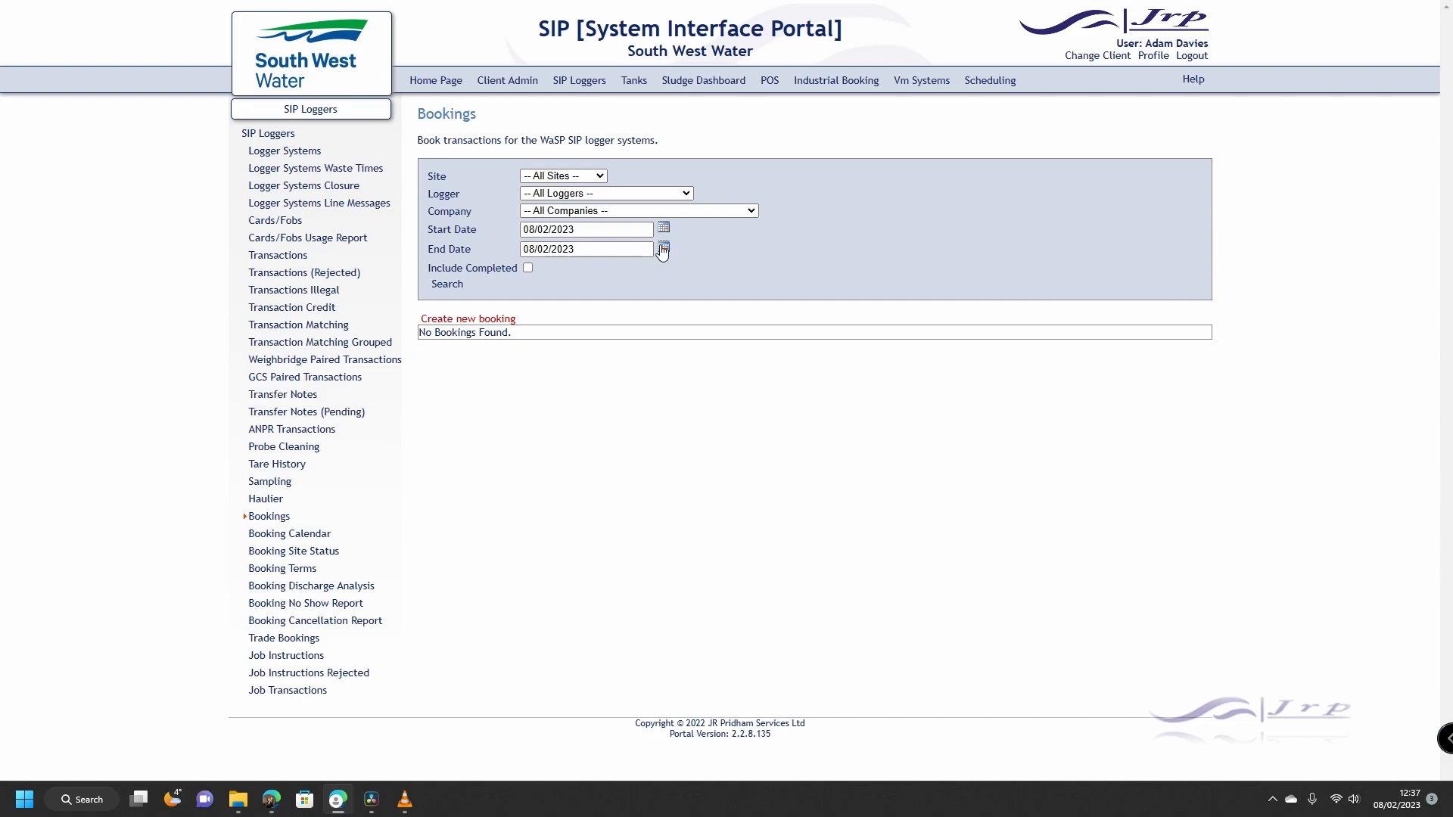
click(664, 247)
click(692, 249)
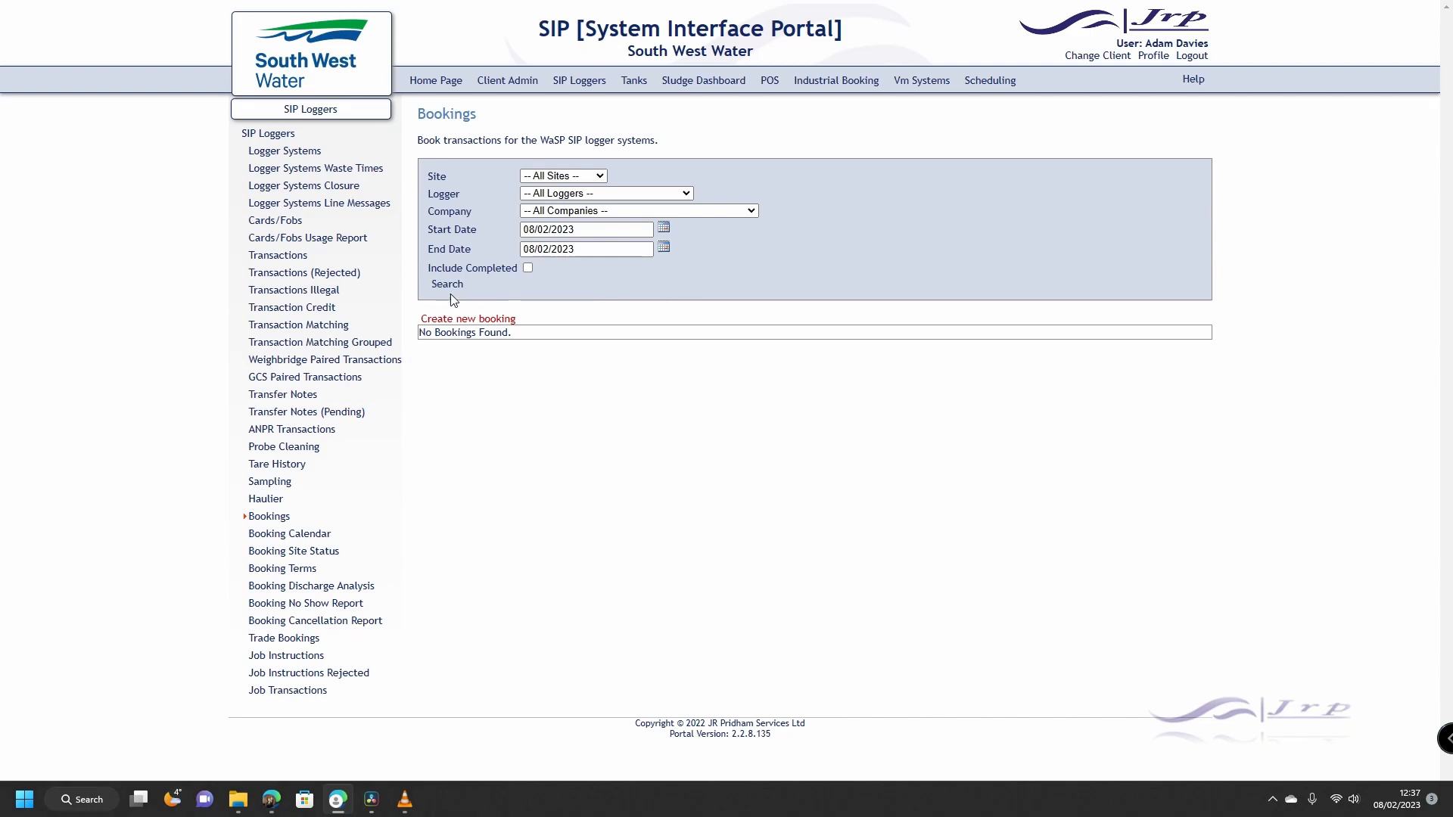
Step: Create a new booking with site Buckland, logger Buckland WWTW Leachate, the first user and waste class None
click(475, 324)
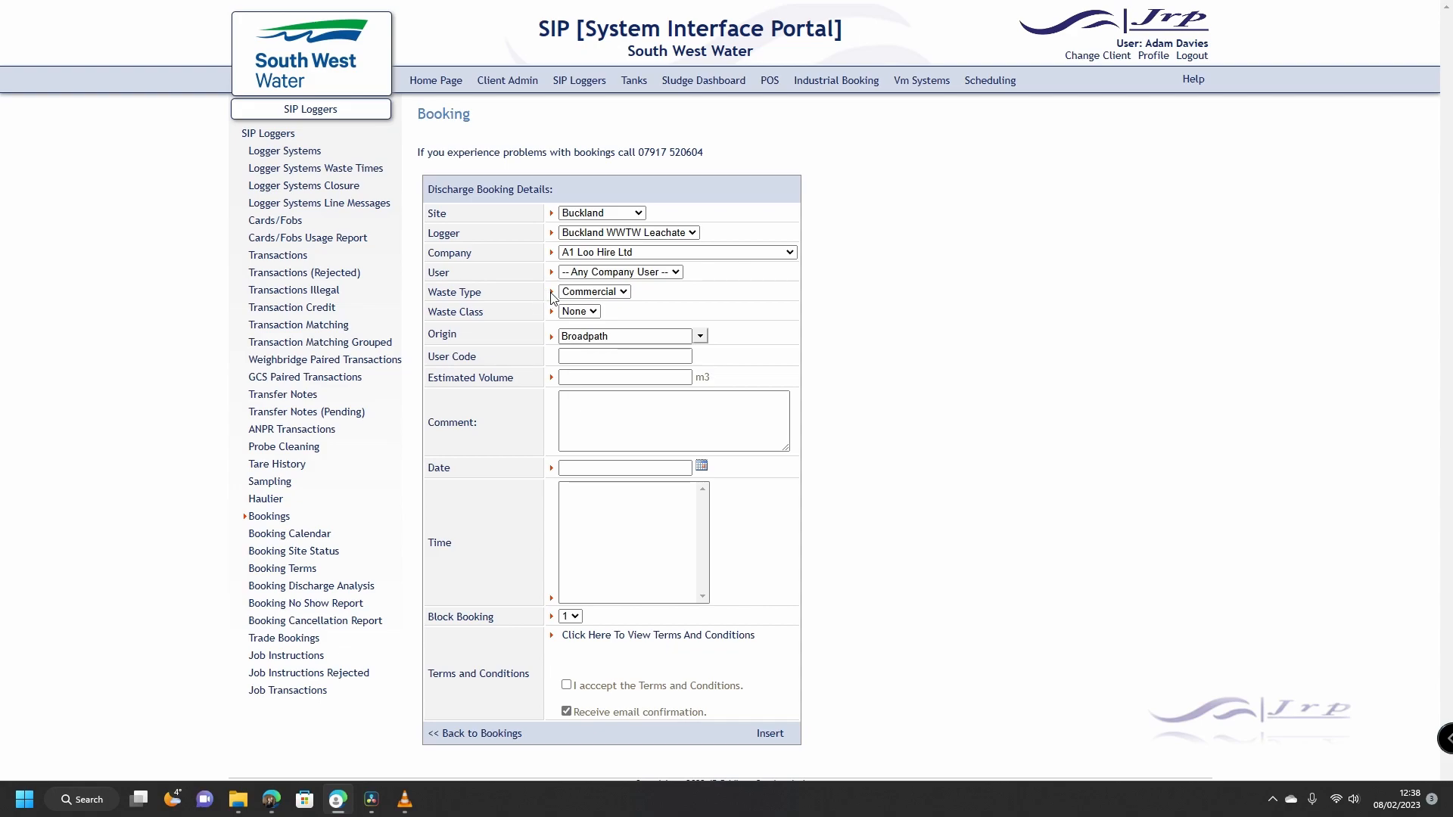
click(638, 215)
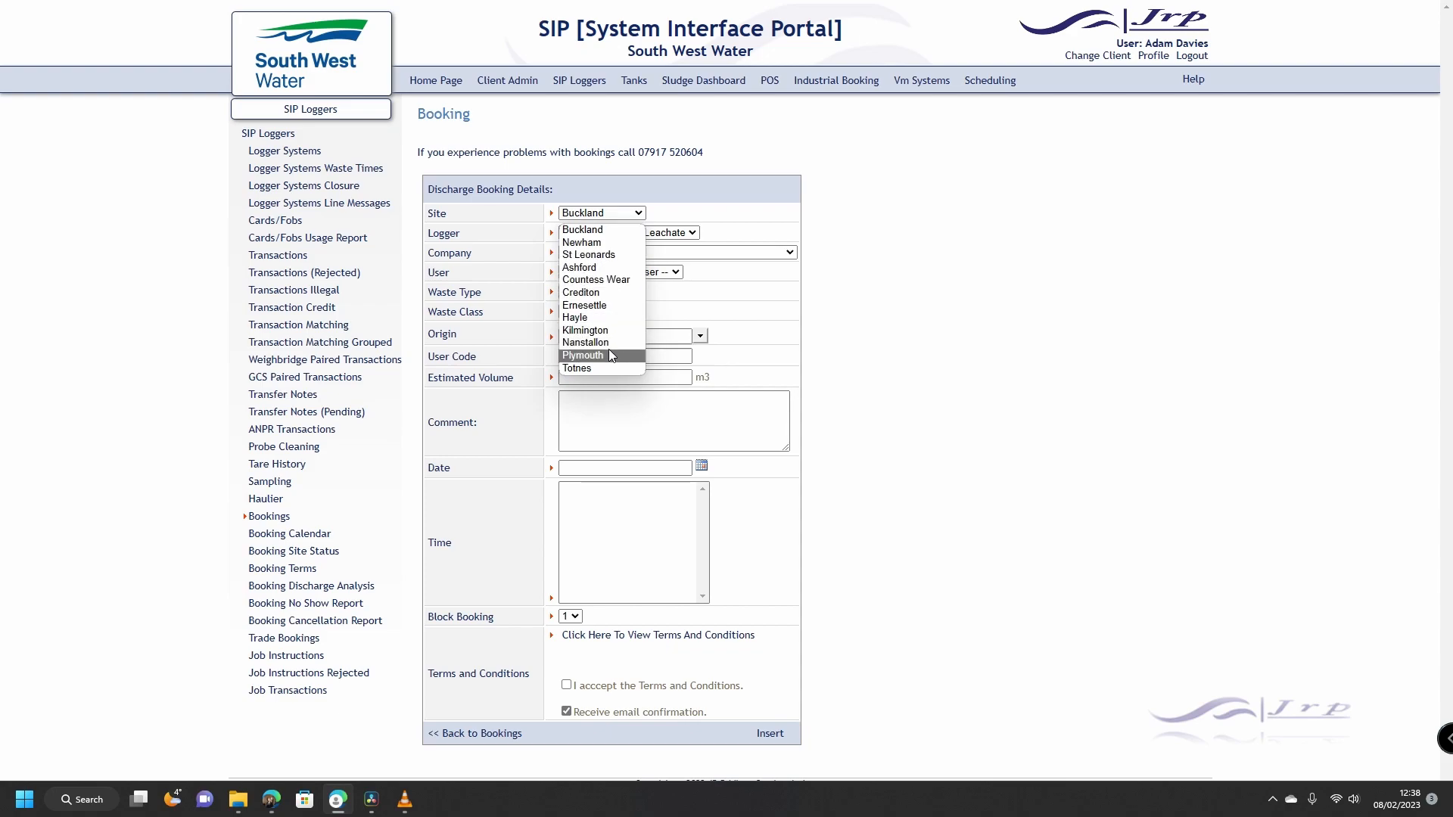
click(640, 229)
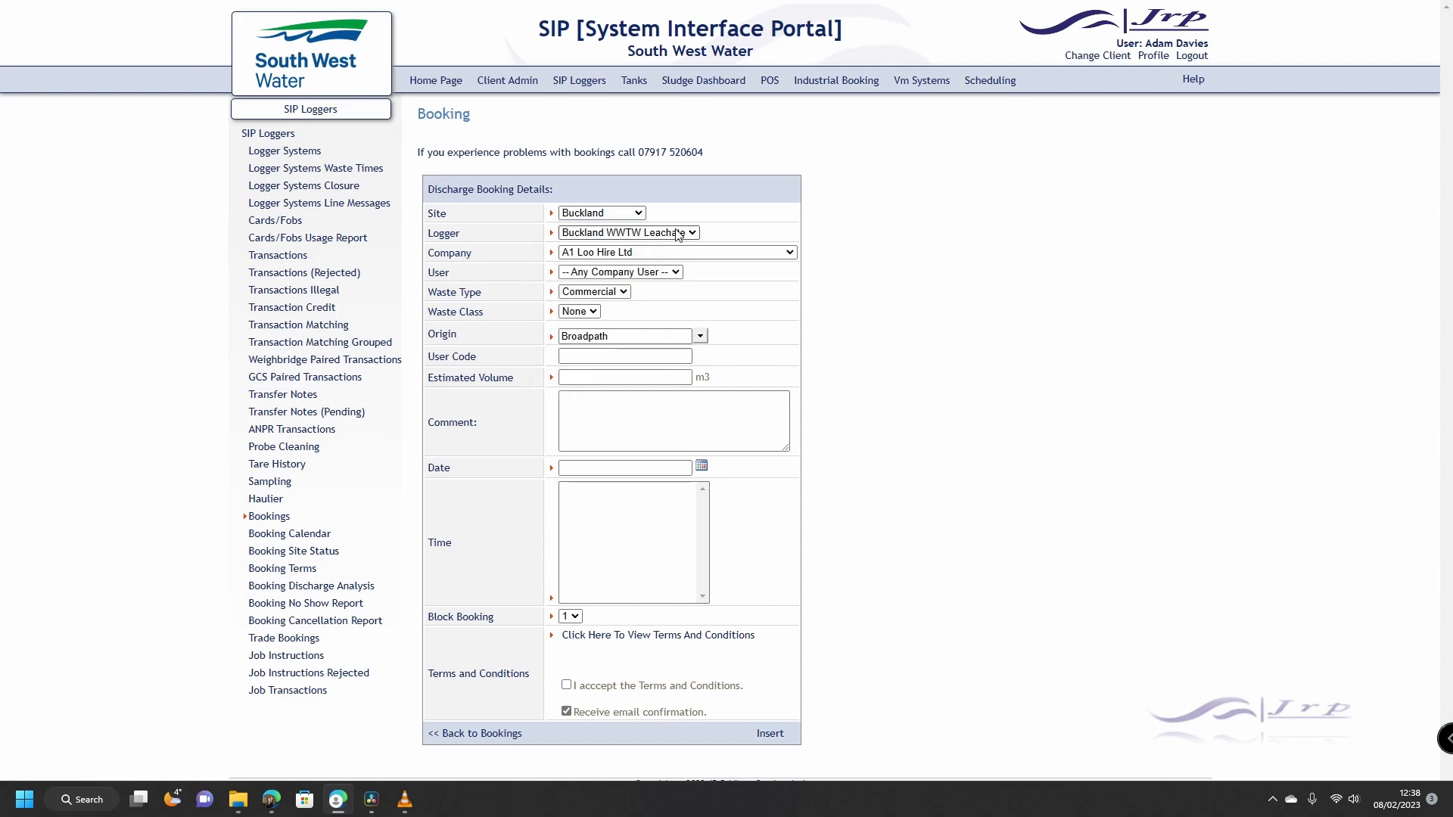
click(678, 235)
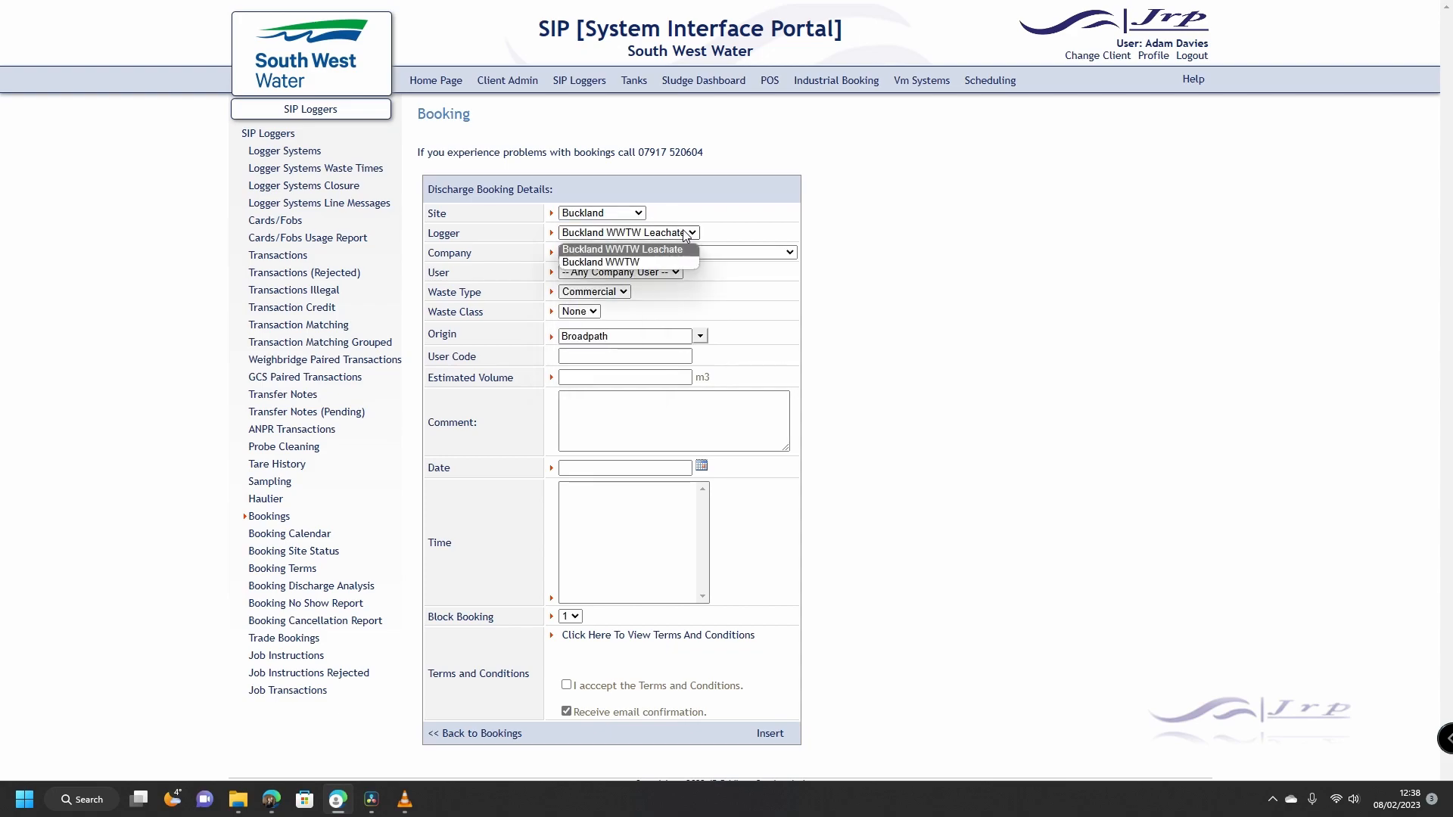
click(642, 250)
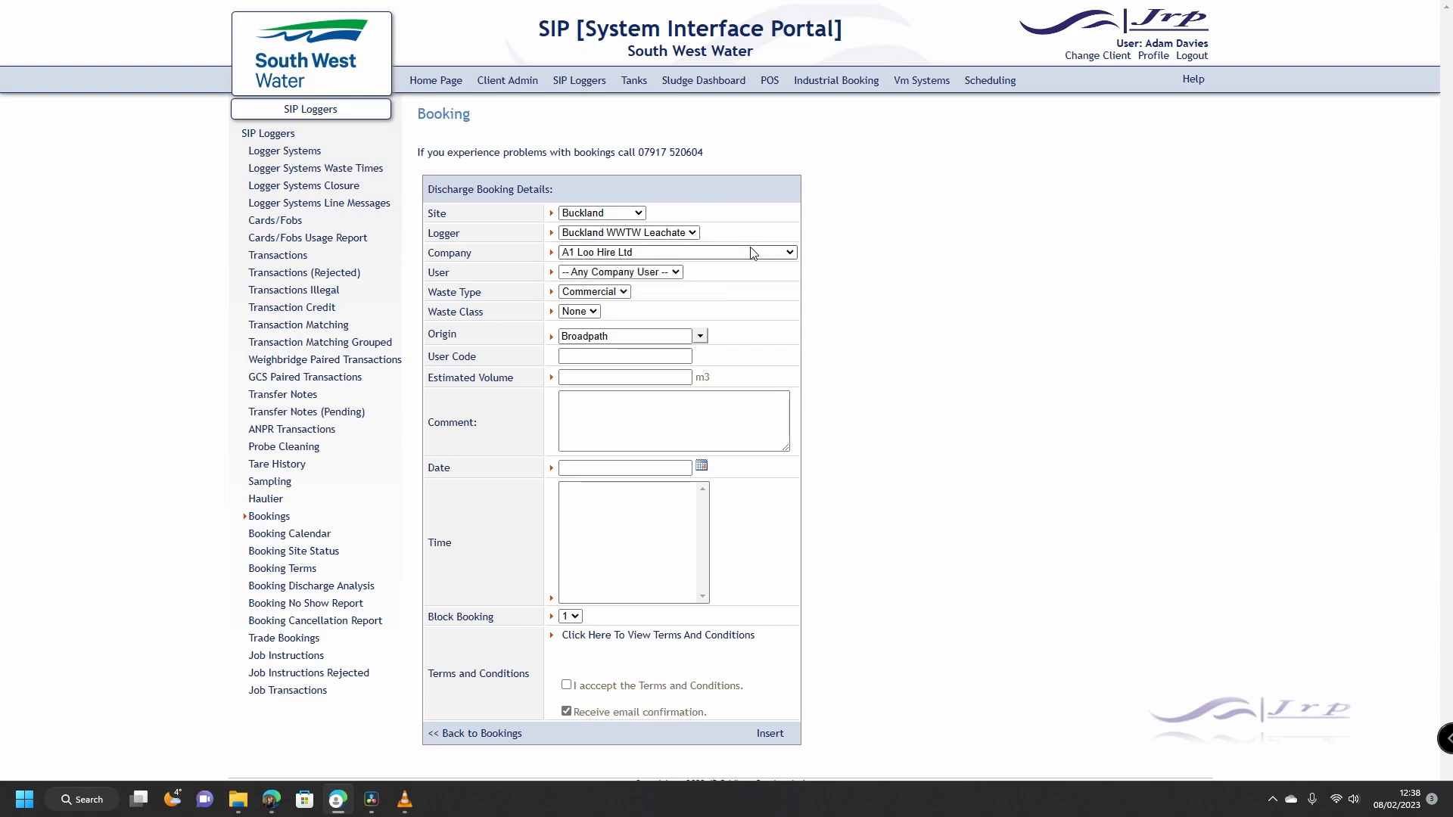
click(676, 275)
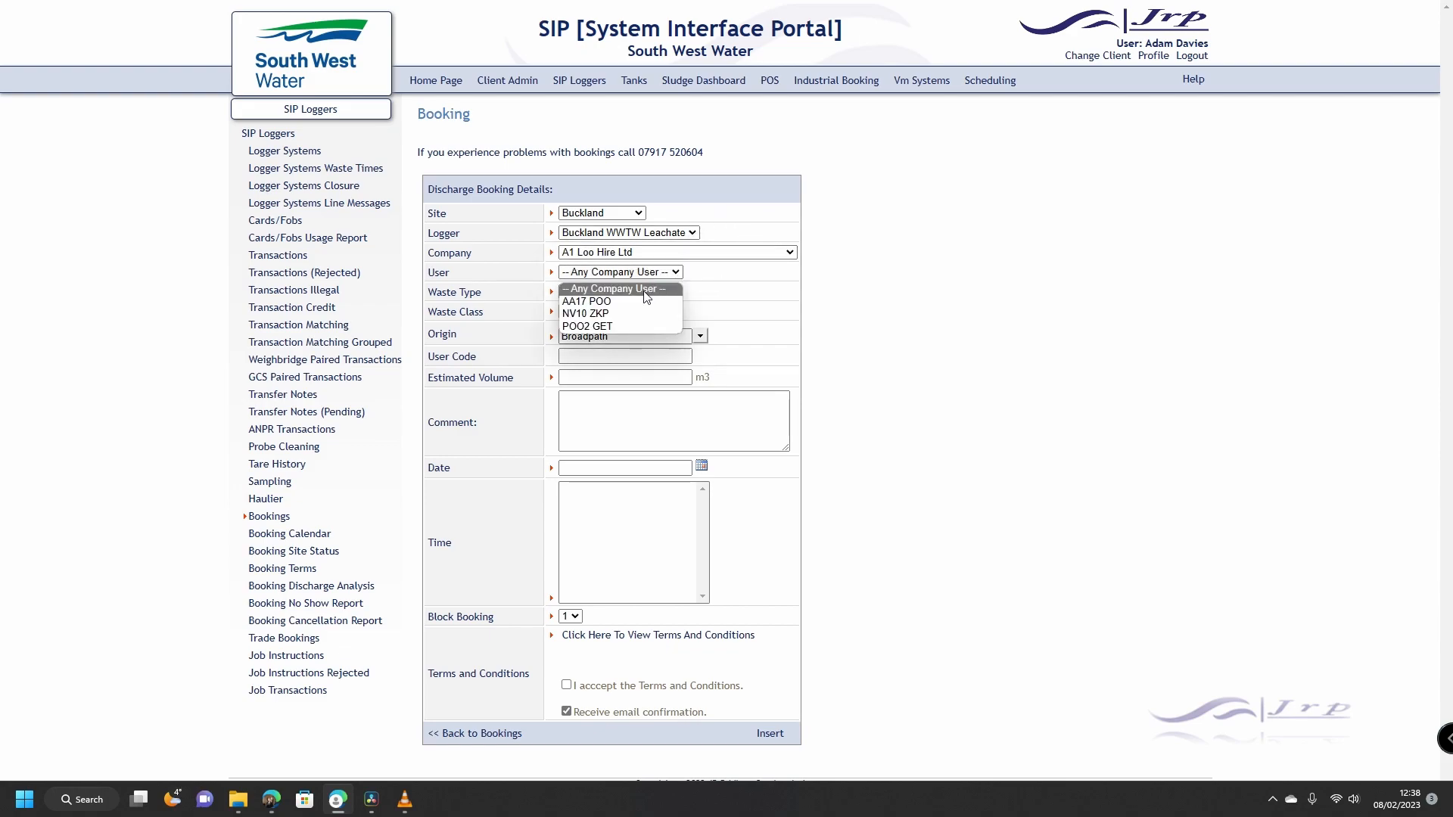
click(627, 301)
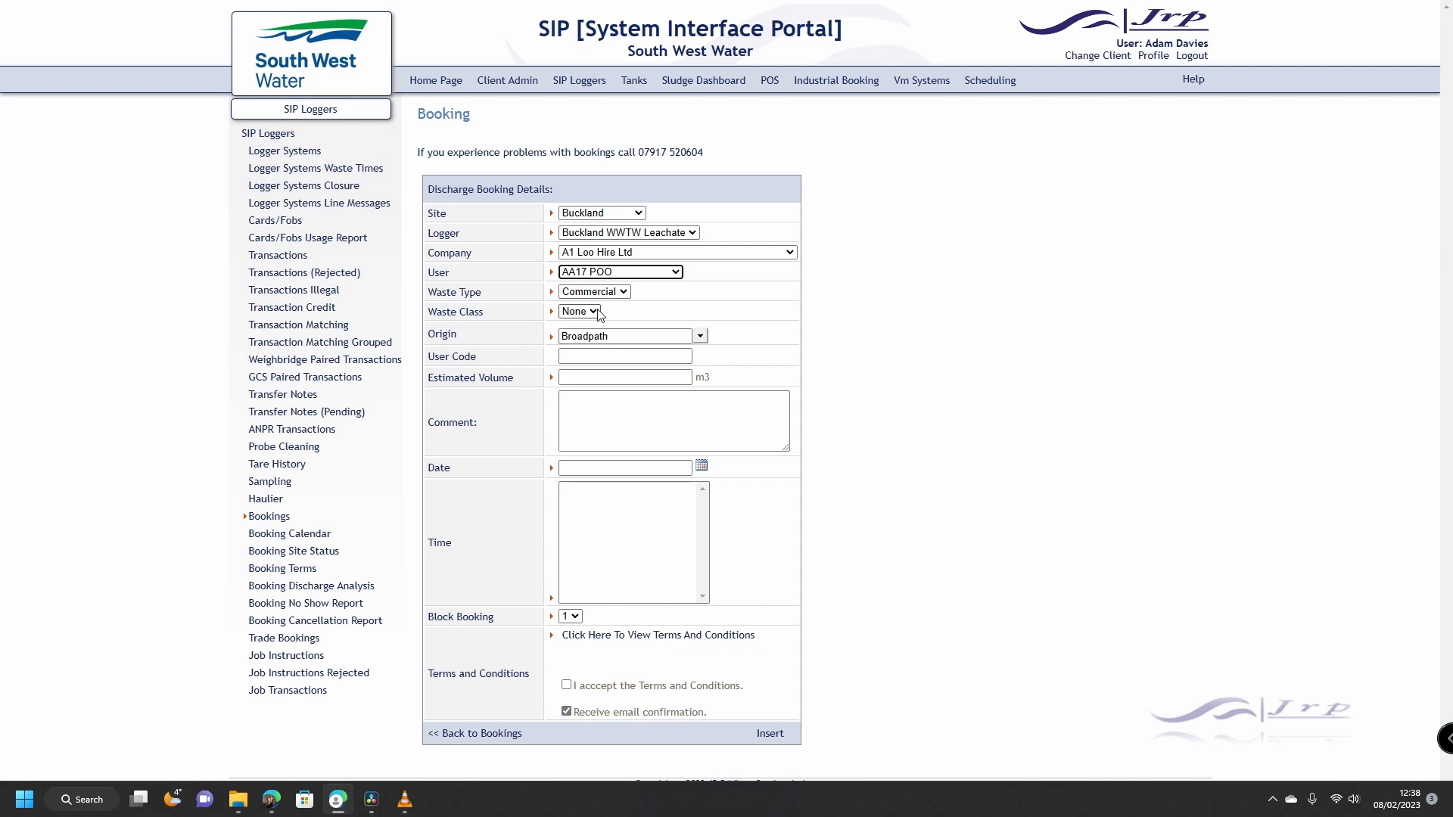
click(594, 311)
click(641, 316)
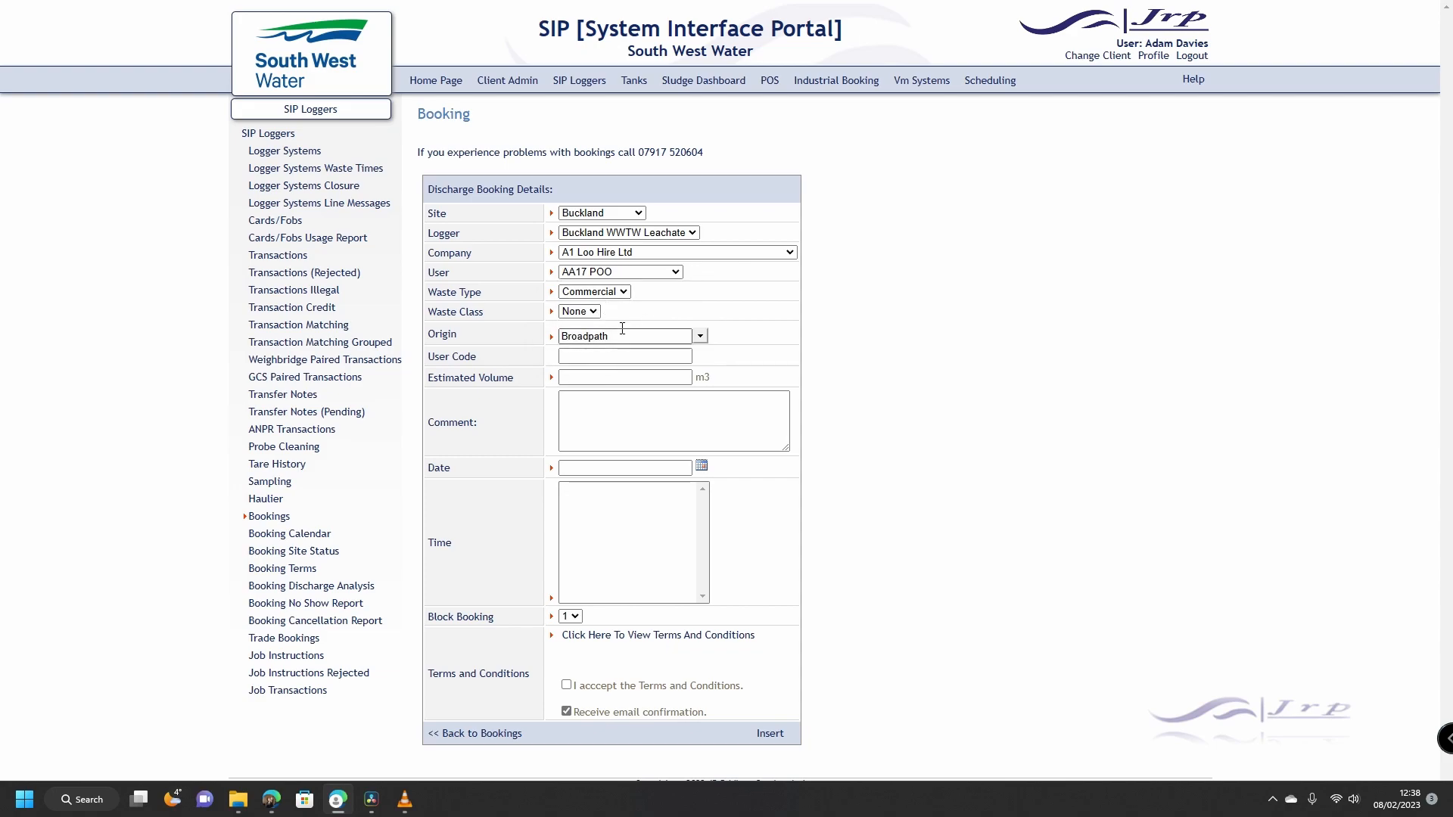
click(605, 357)
Step: Enter the user code, estimated volume 4 and the comment 'Collection from works site 7/02/2022'
click(605, 358)
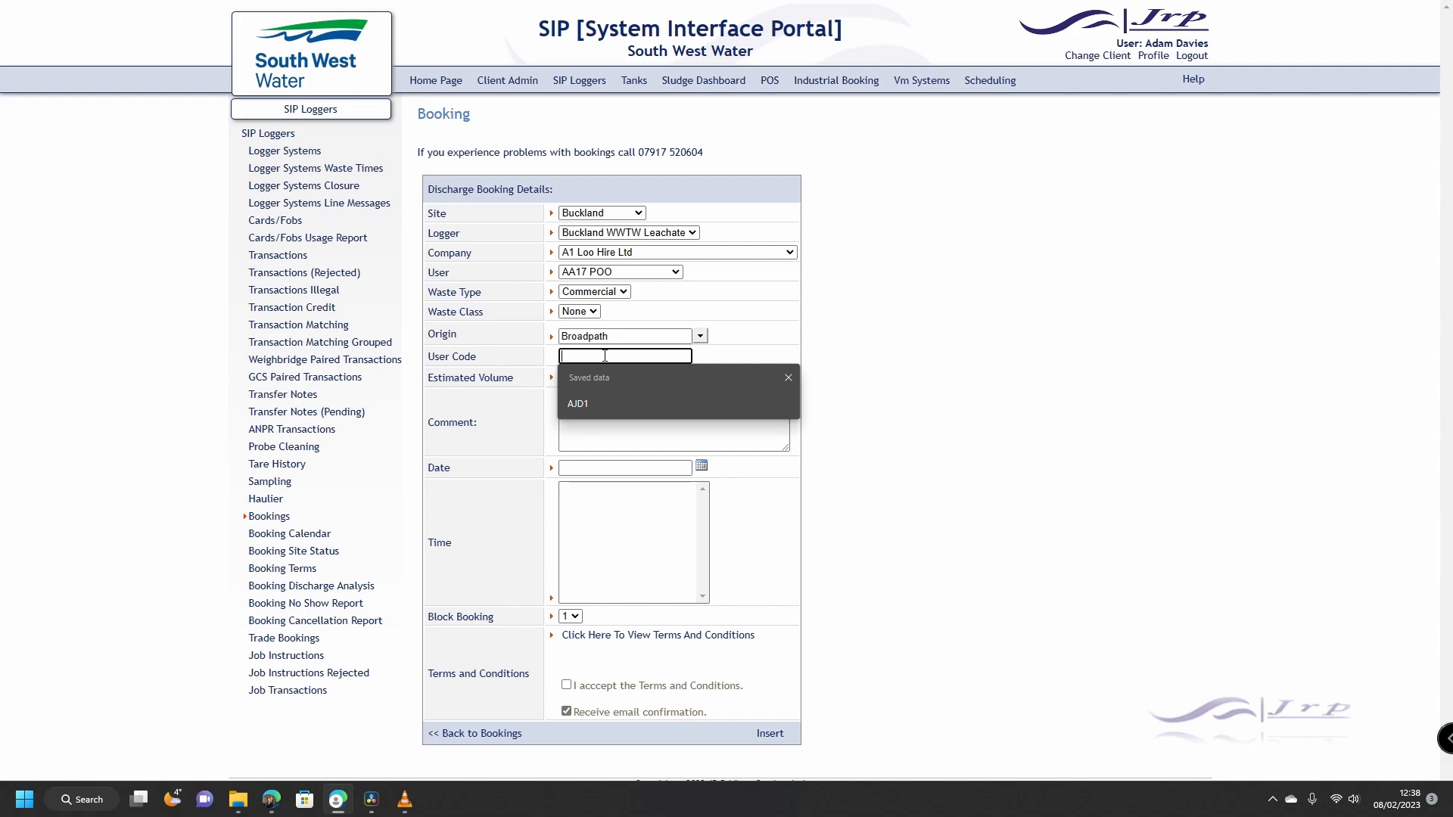
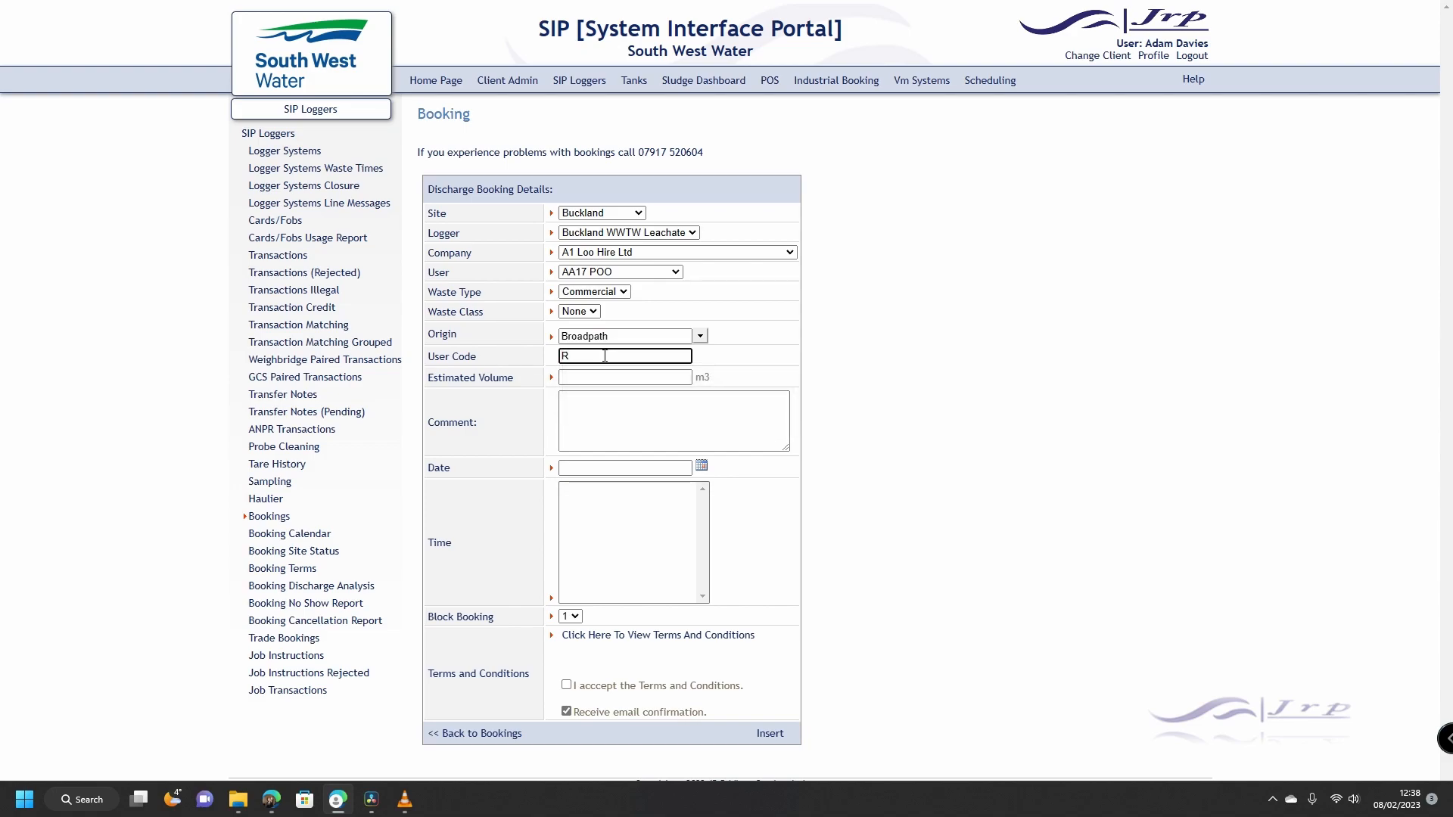
click(745, 353)
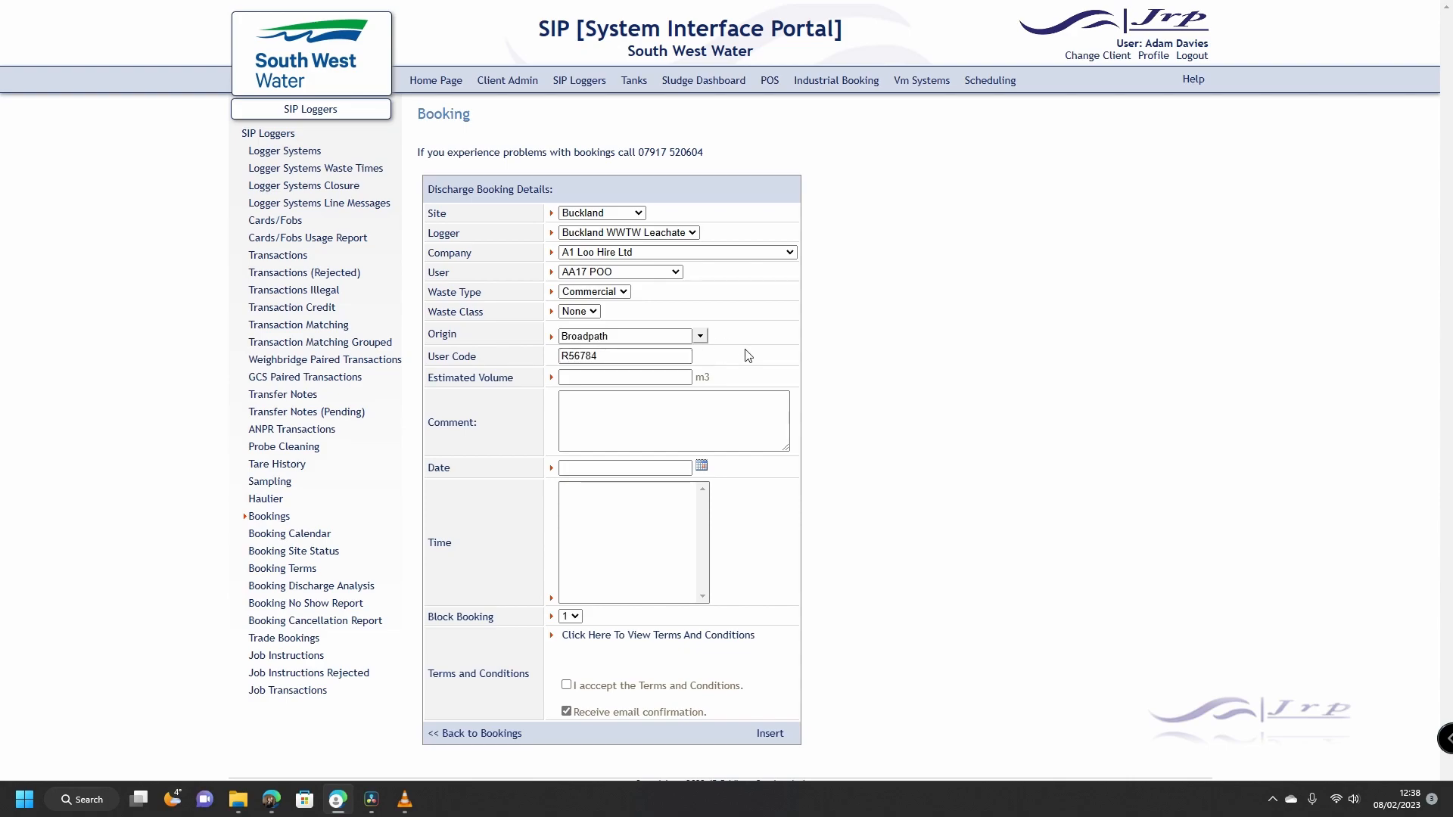
click(626, 373)
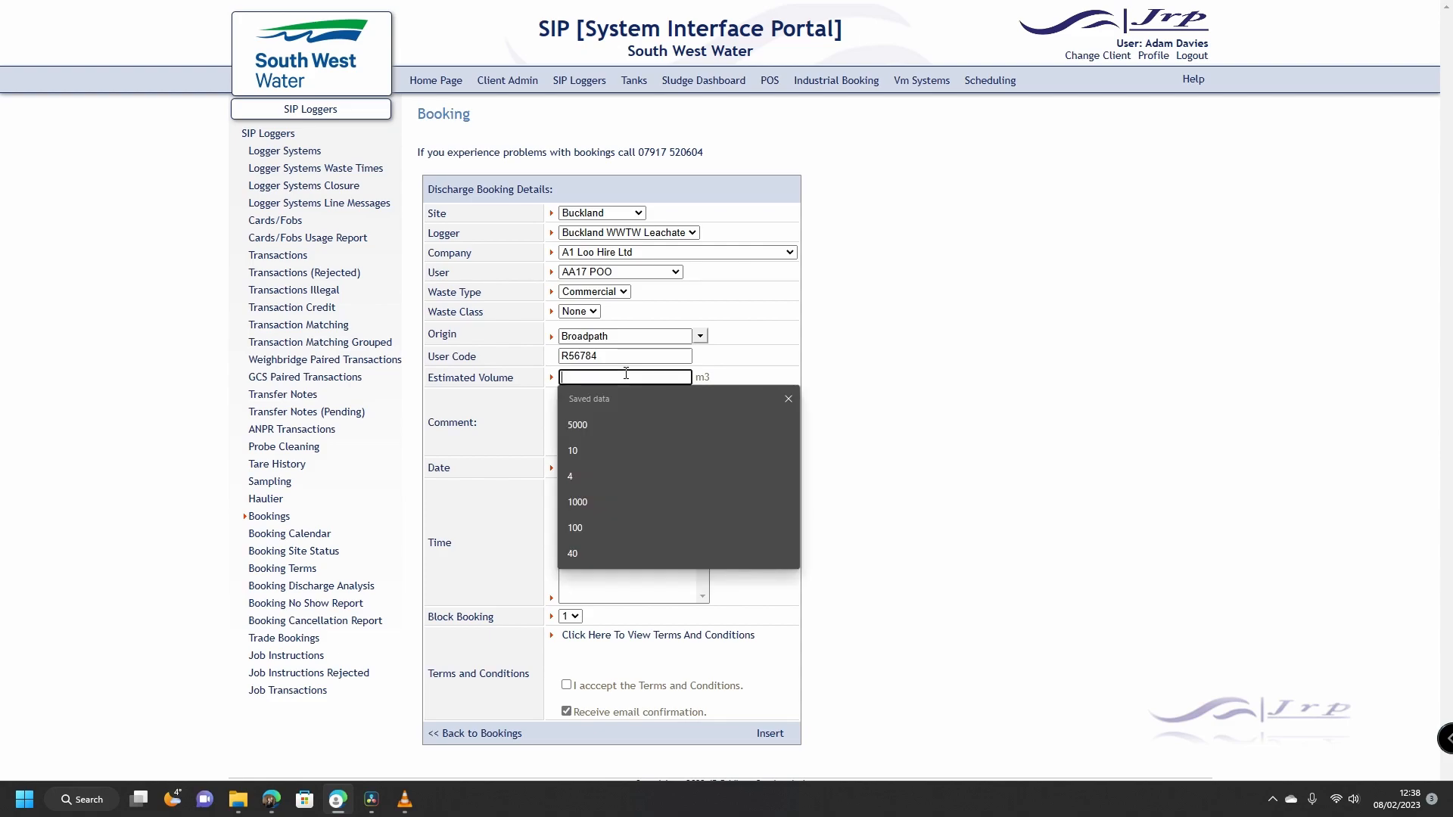
click(587, 467)
click(601, 413)
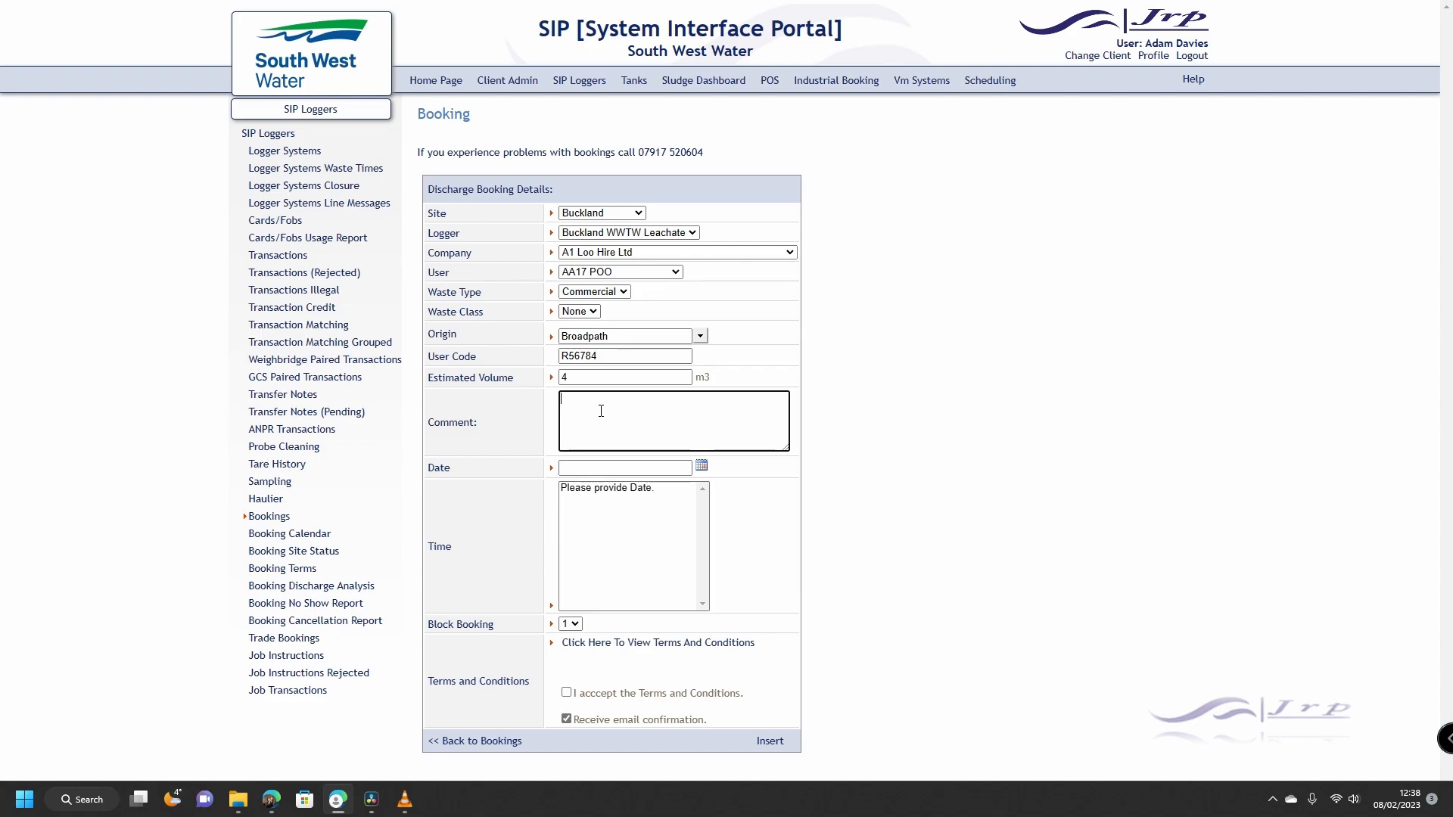
text(Collection from works site 7/02/2022)
Step: Set the booking date to 8 February 2023 in the 13:00 - 13:59 time slot
click(704, 468)
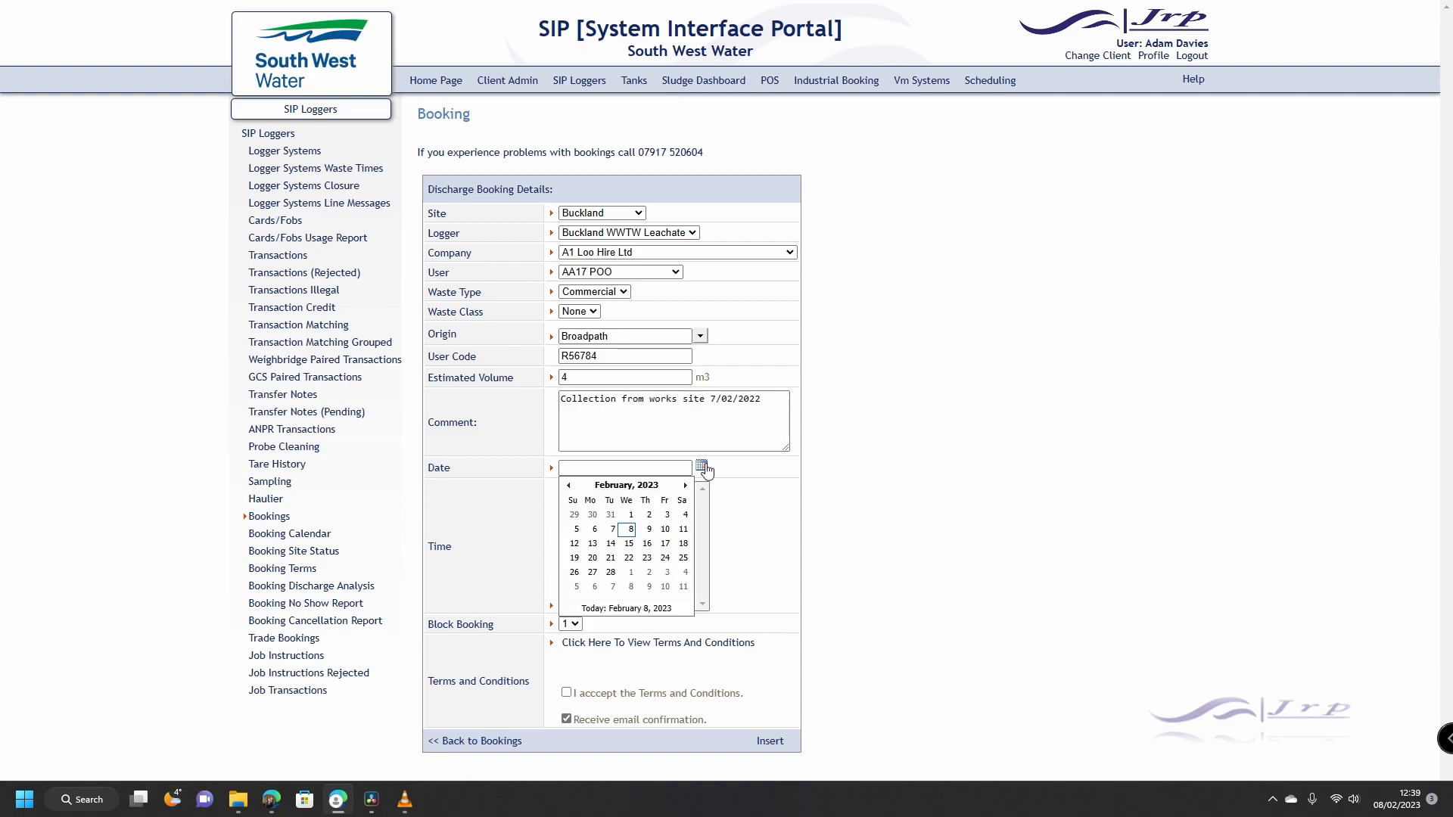
click(632, 536)
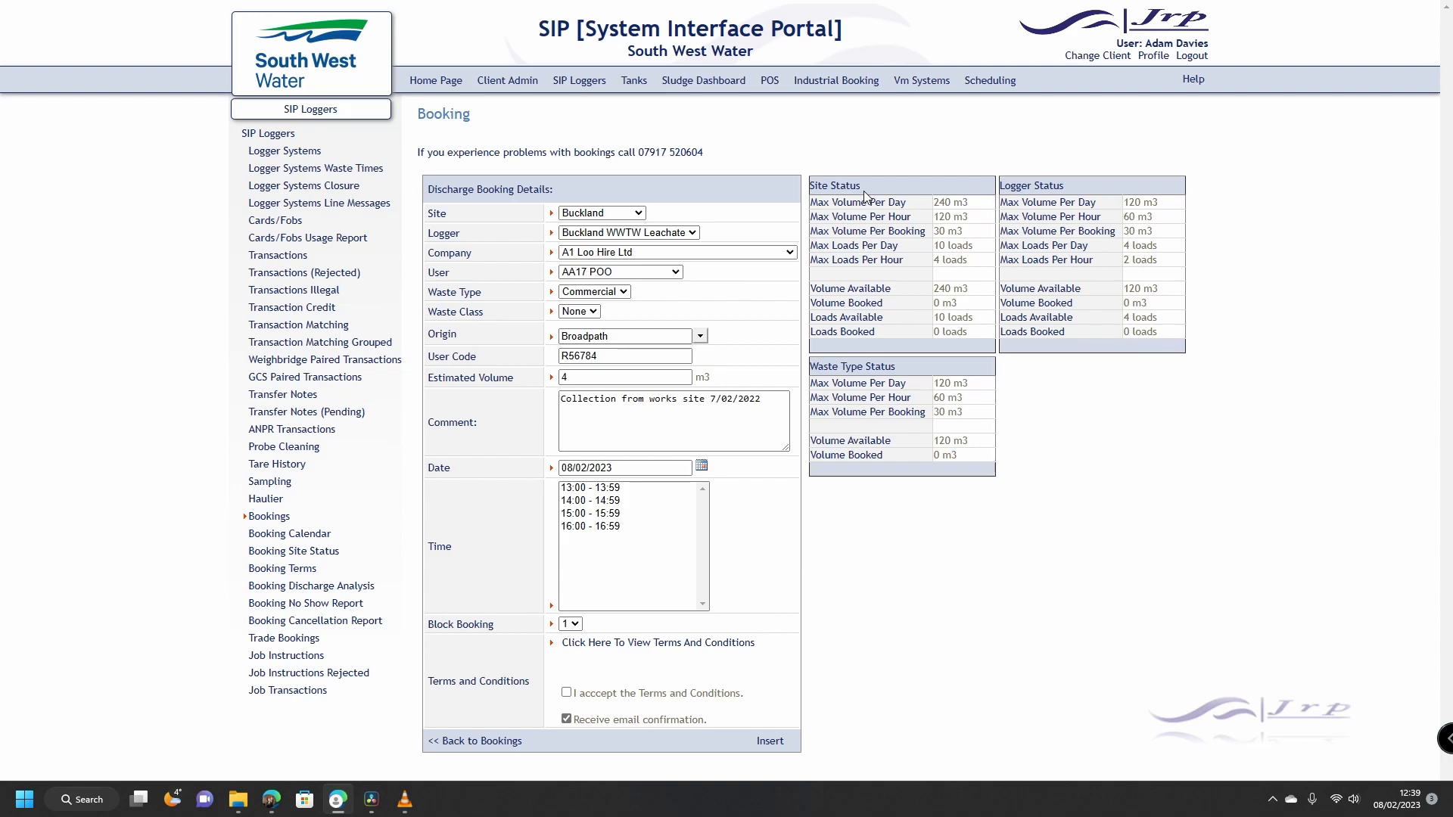
click(614, 490)
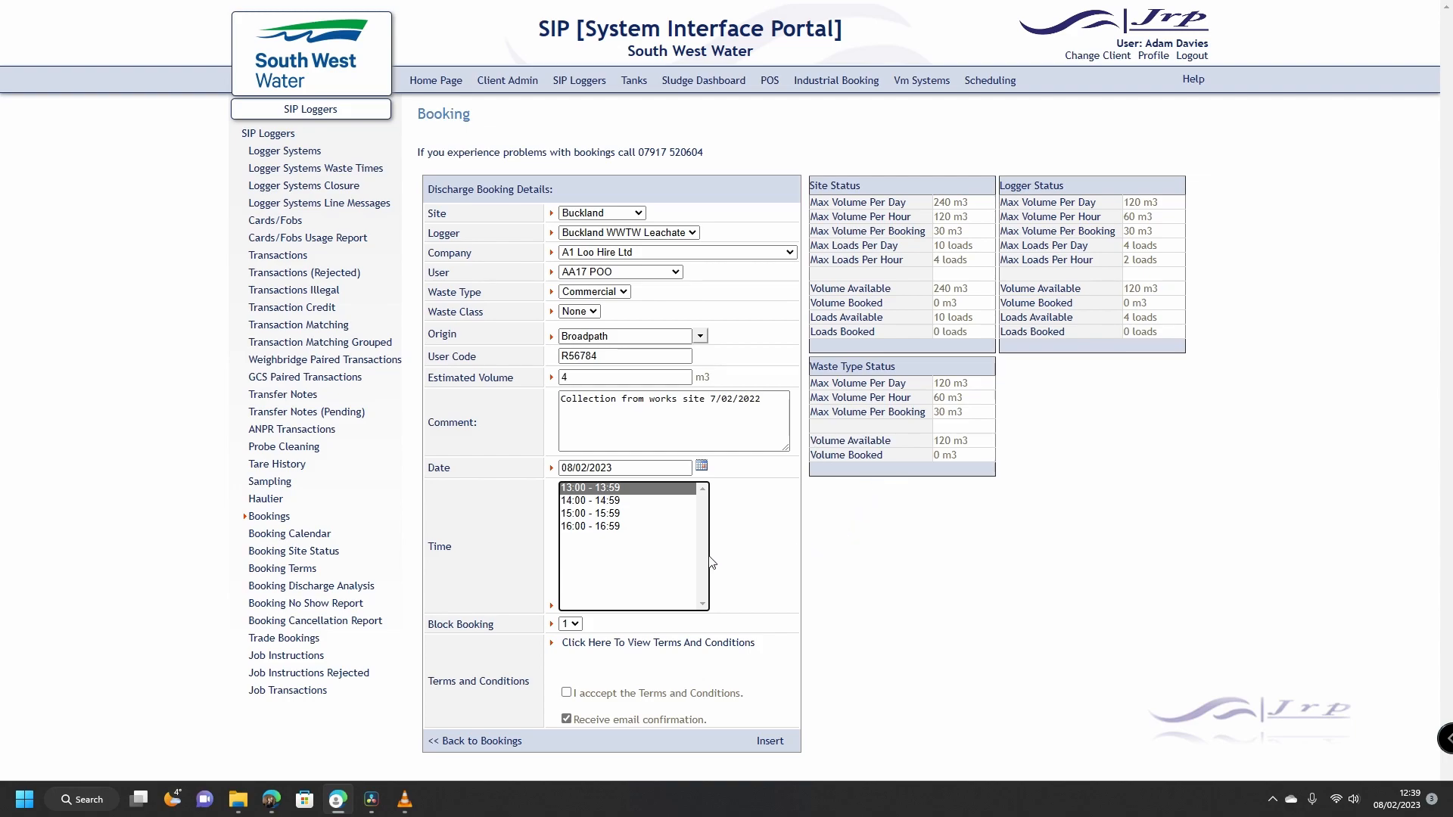
Step: Keep it a single booking, accept the terms and conditions, and insert the booking
click(575, 625)
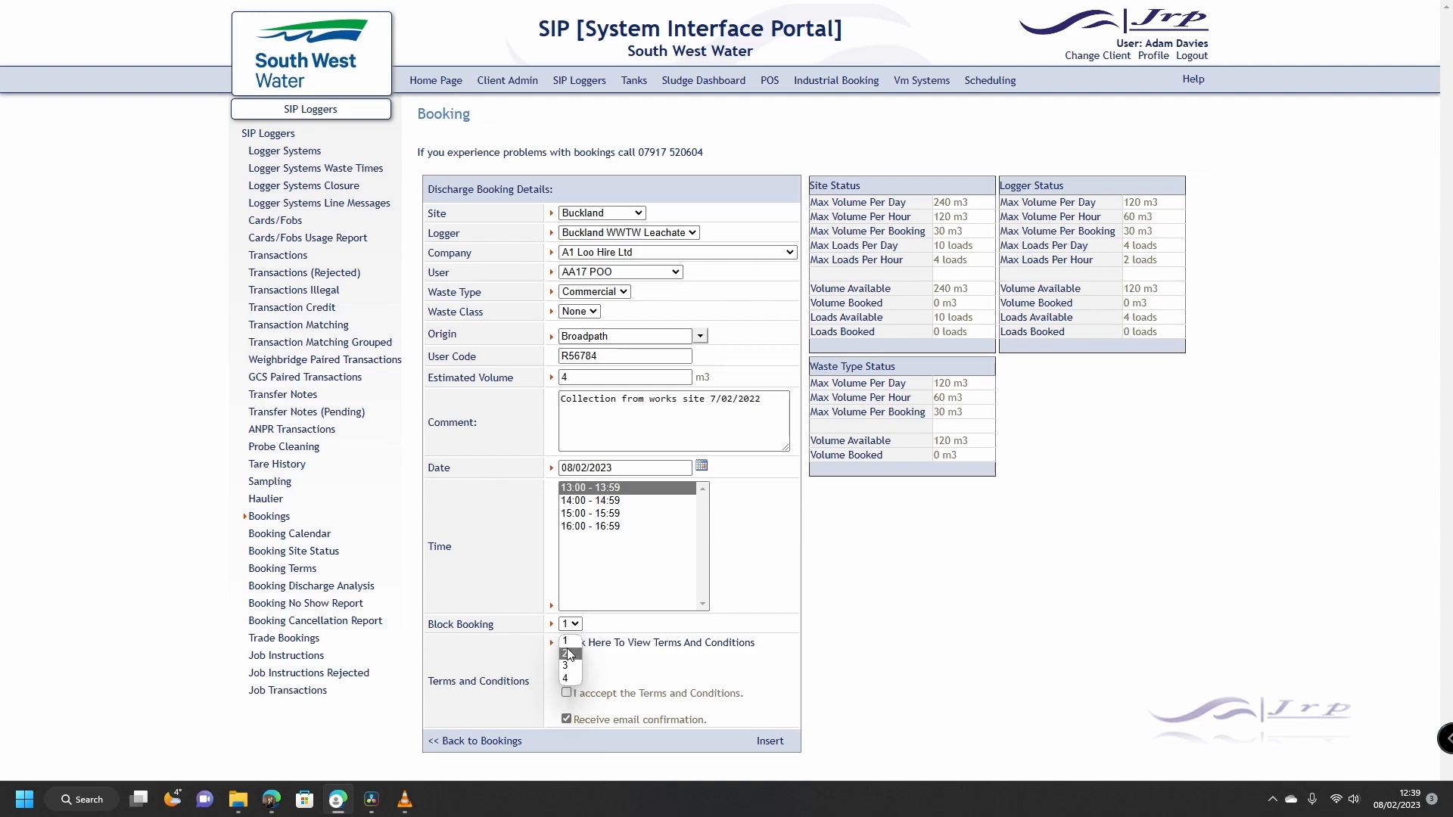
click(571, 645)
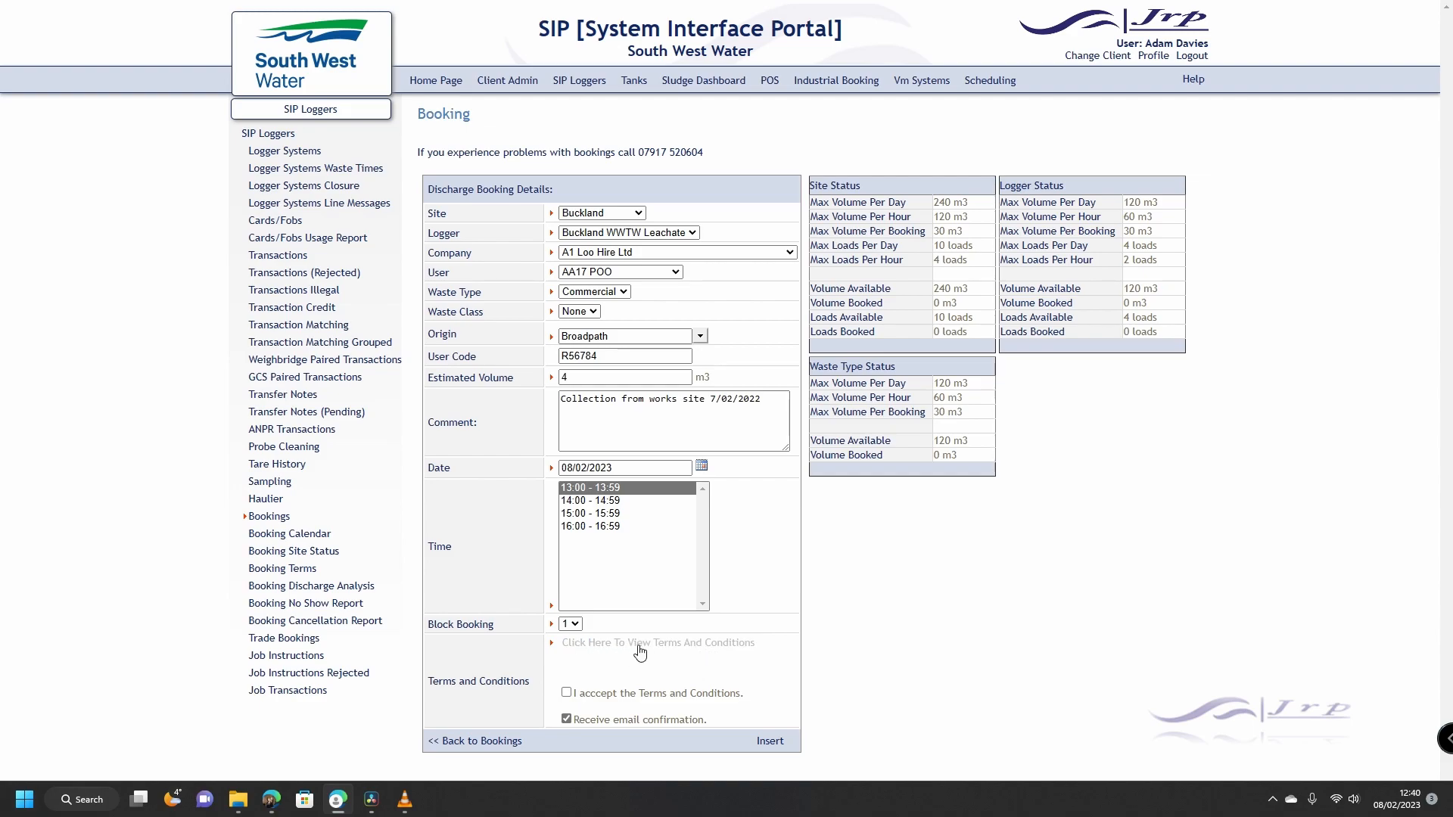
click(567, 694)
click(770, 745)
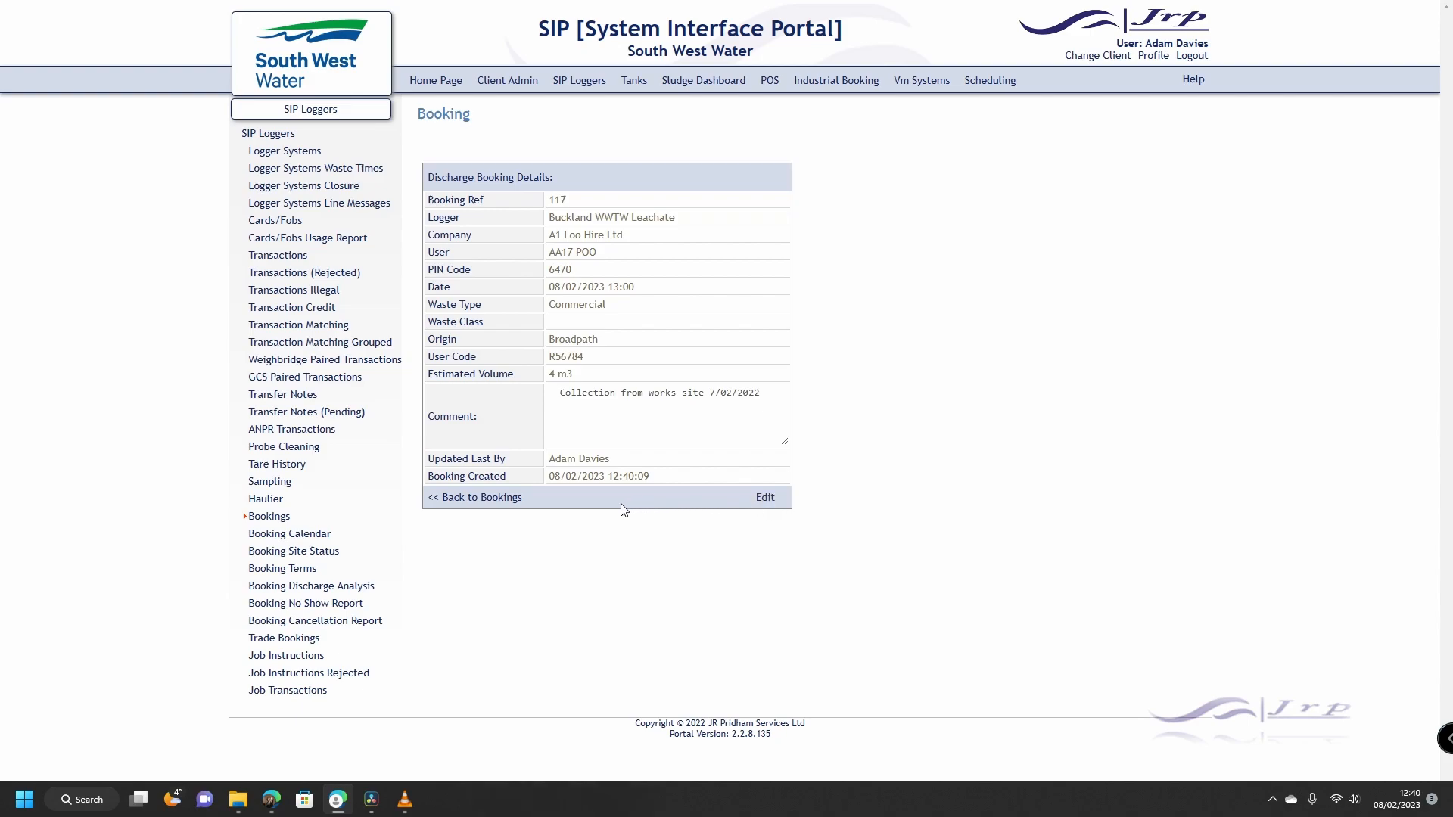
Step: Return from the saved booking to the bookings list
click(509, 506)
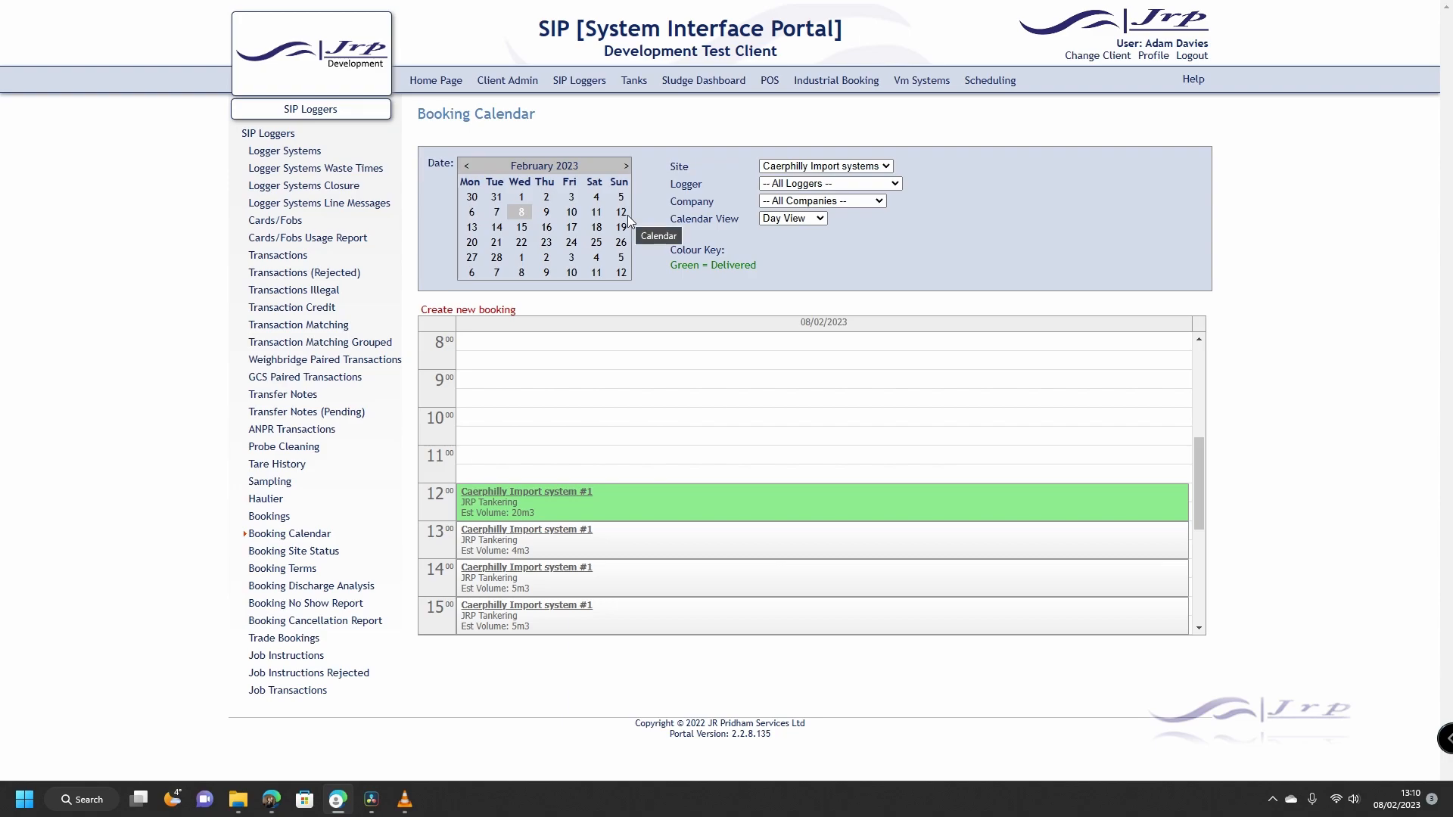
click(886, 166)
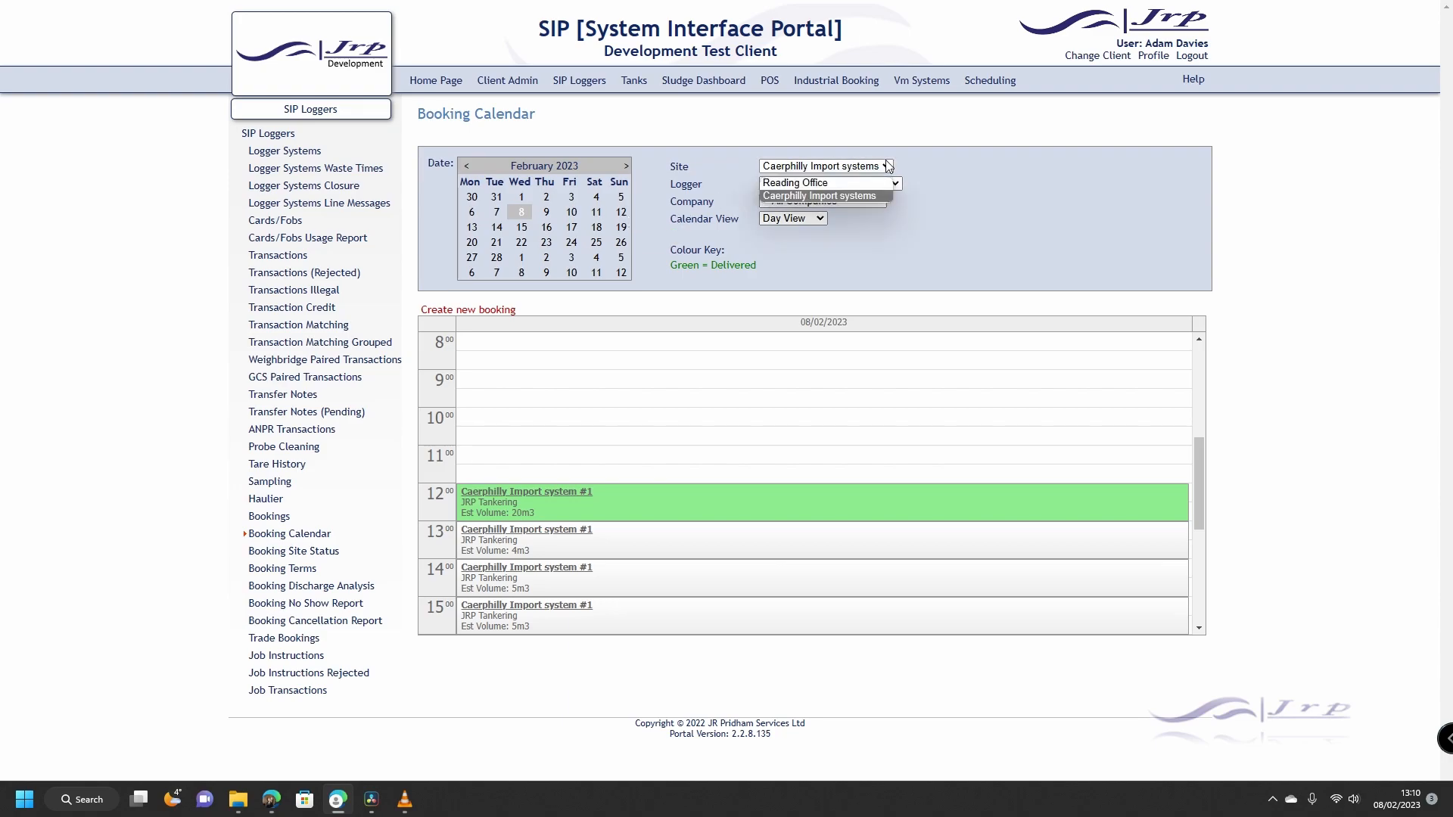
click(888, 166)
click(898, 185)
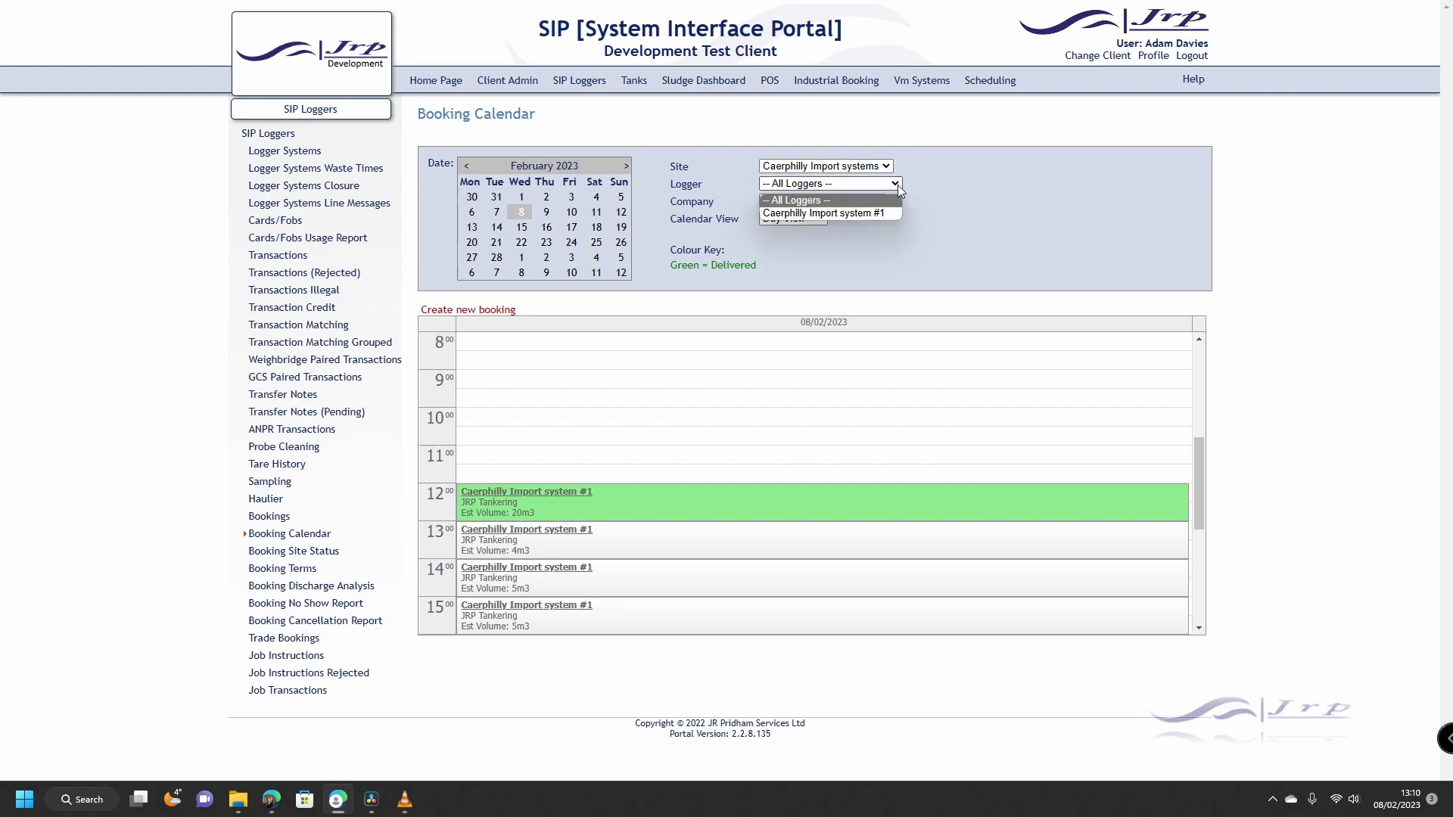
click(947, 180)
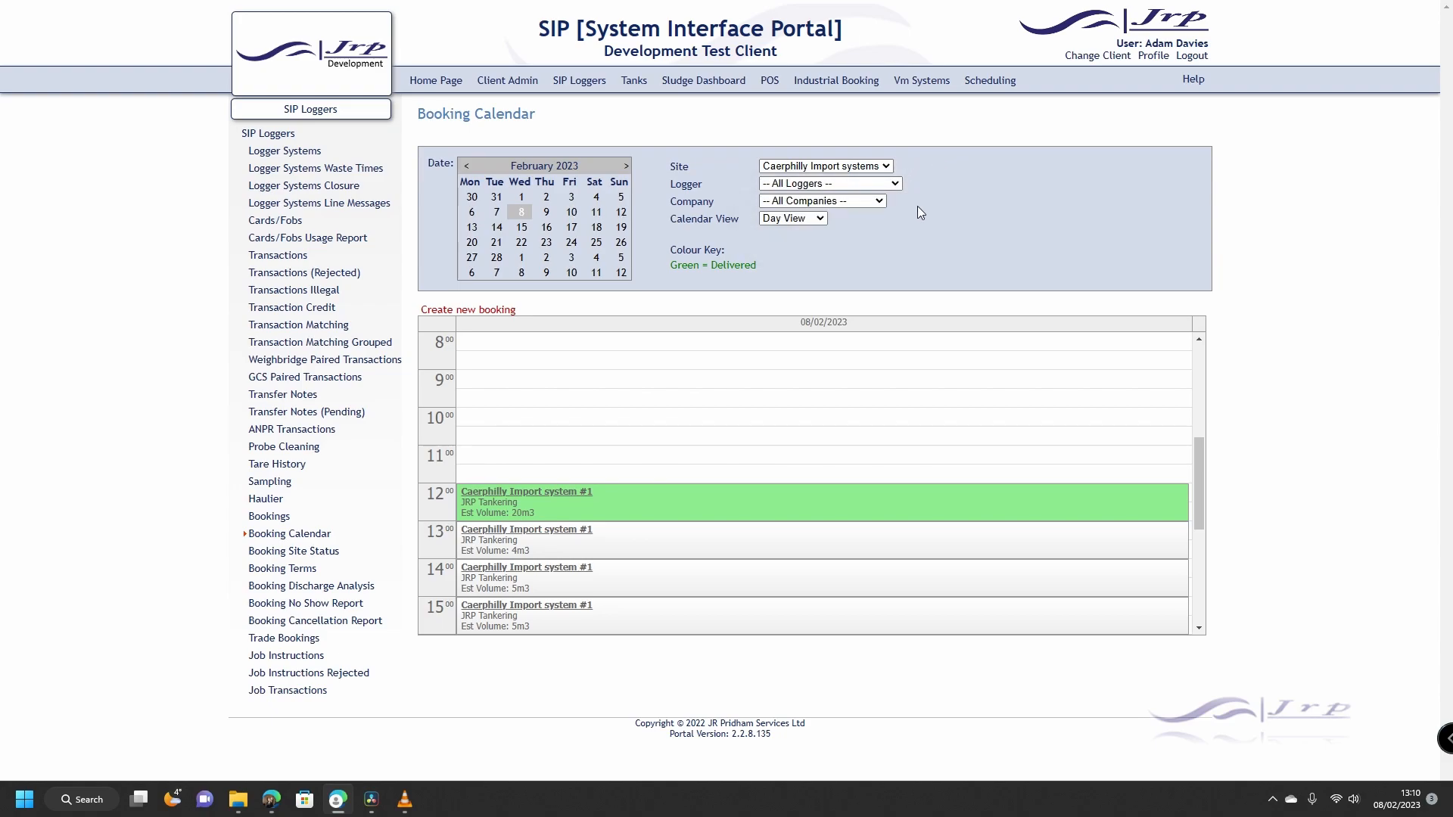
click(822, 220)
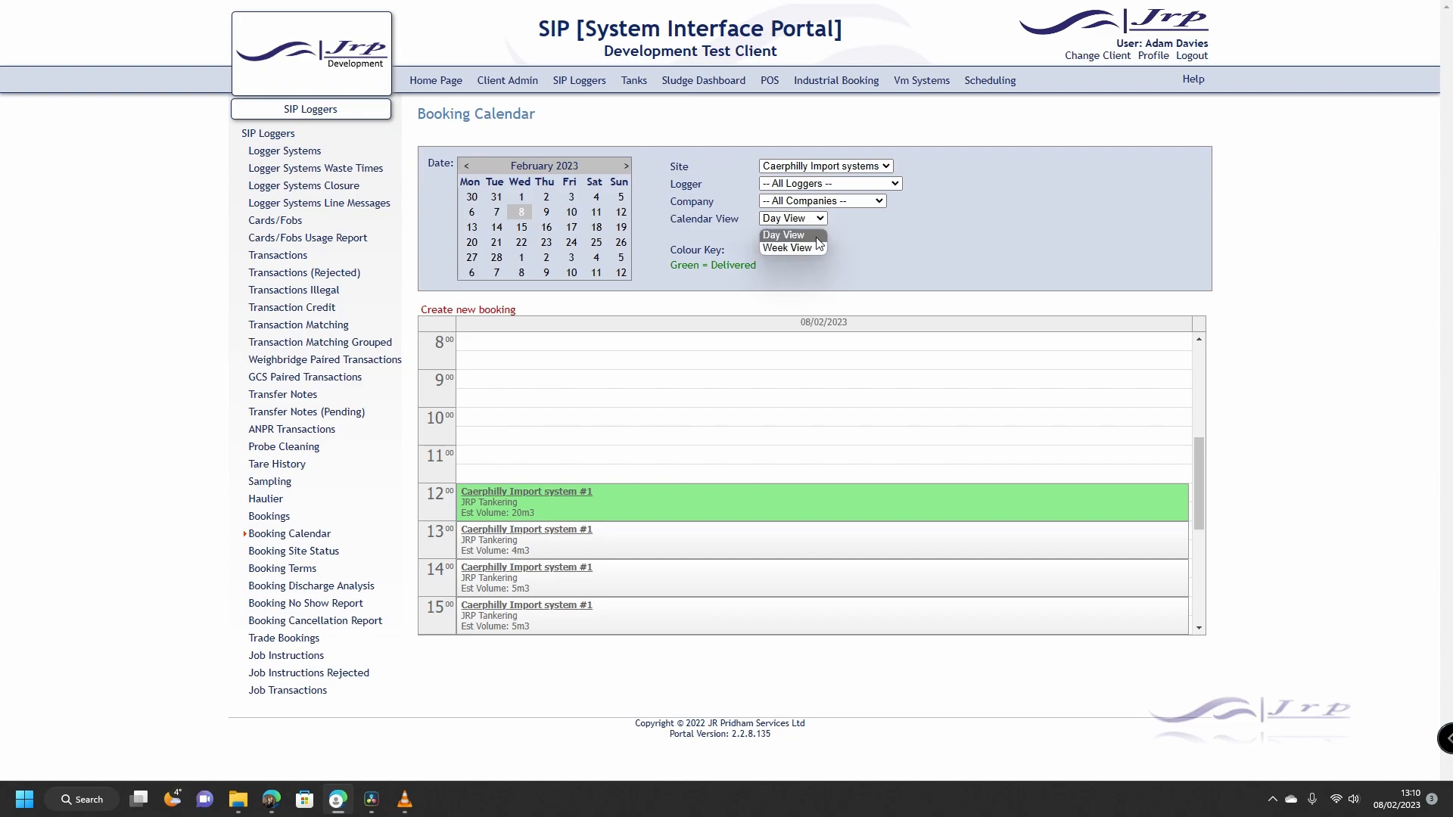
click(811, 246)
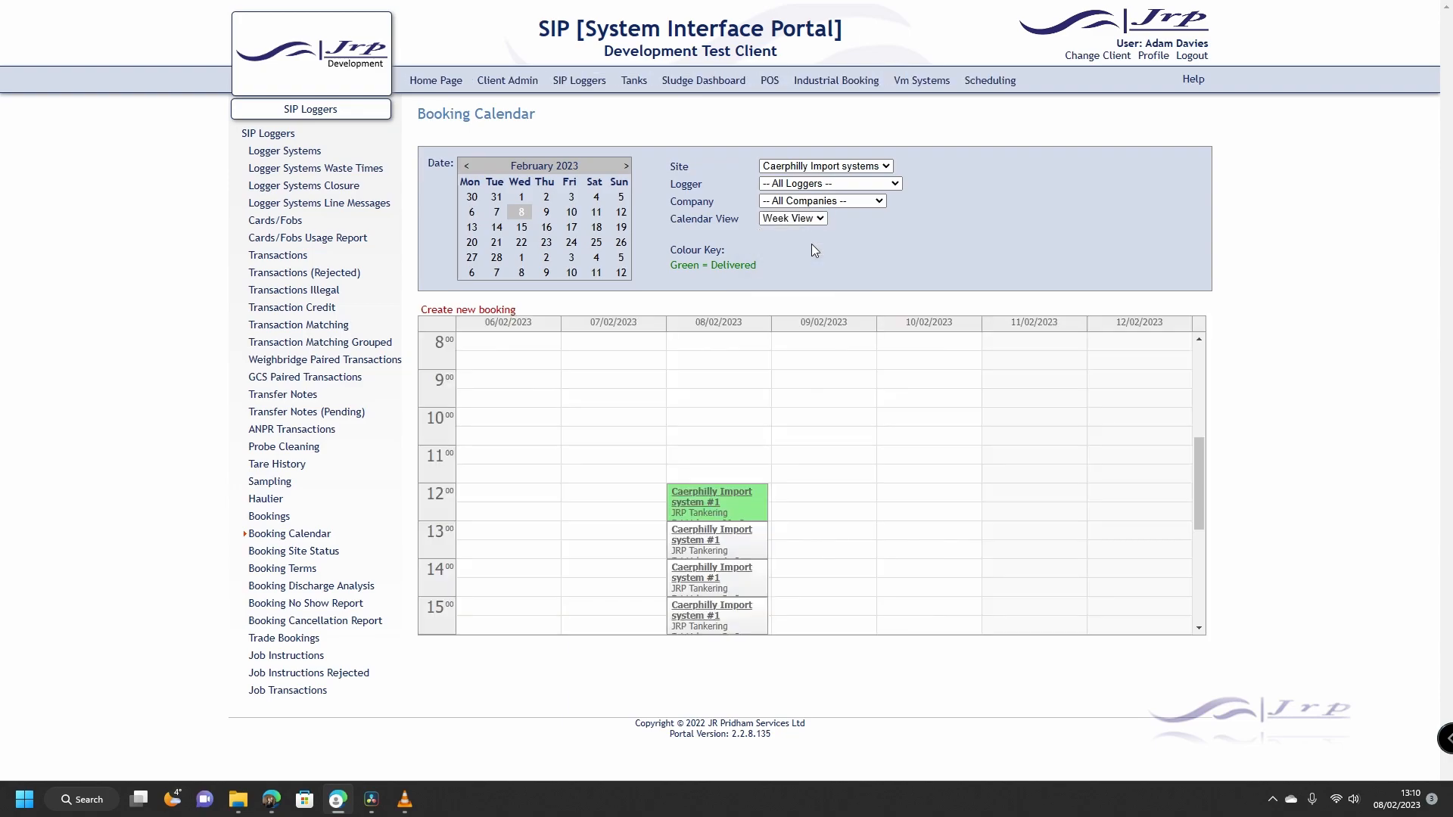
click(822, 220)
click(809, 236)
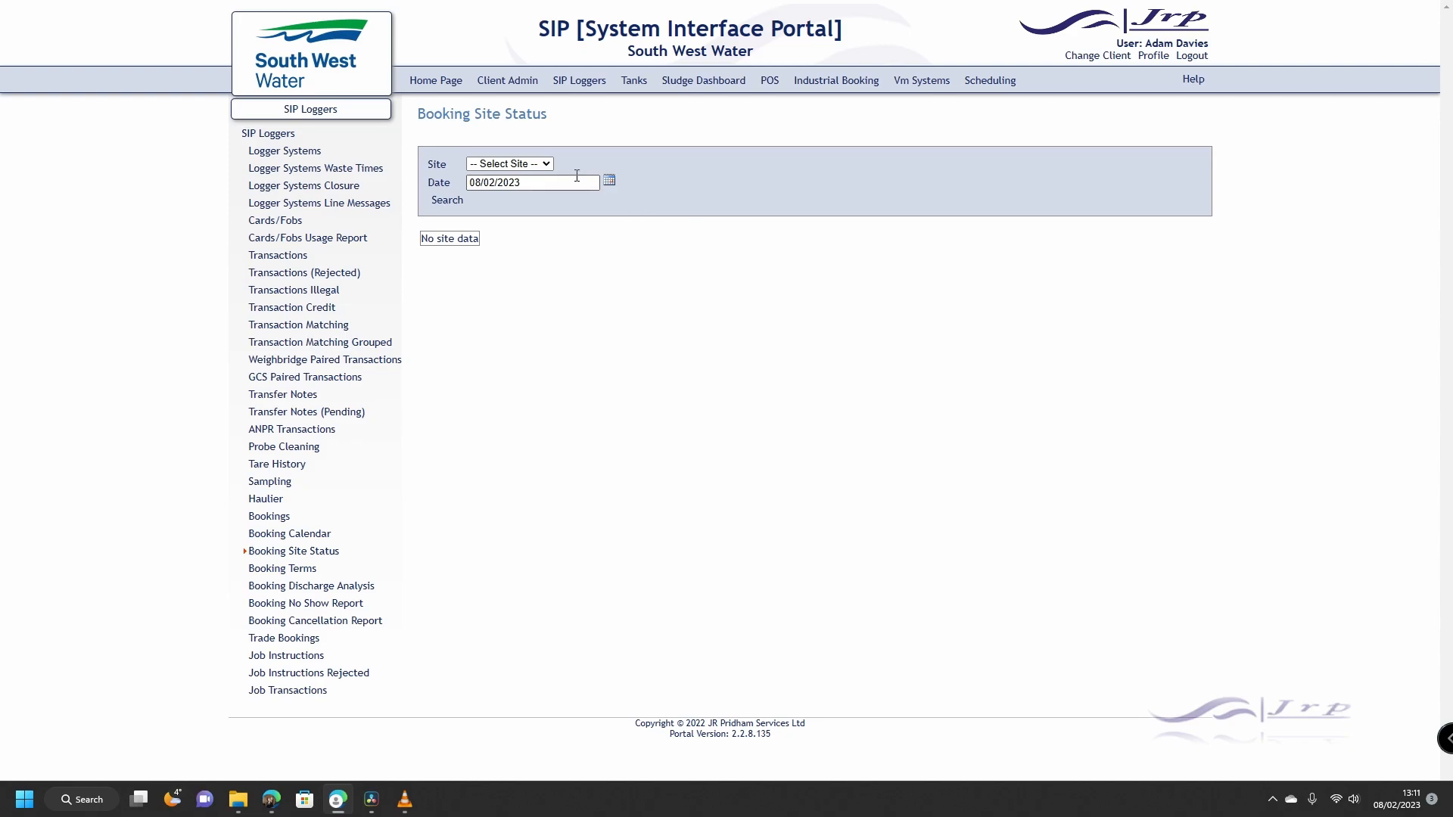
Step: Show the booking site status for Buckland on 08/02/2023
click(547, 165)
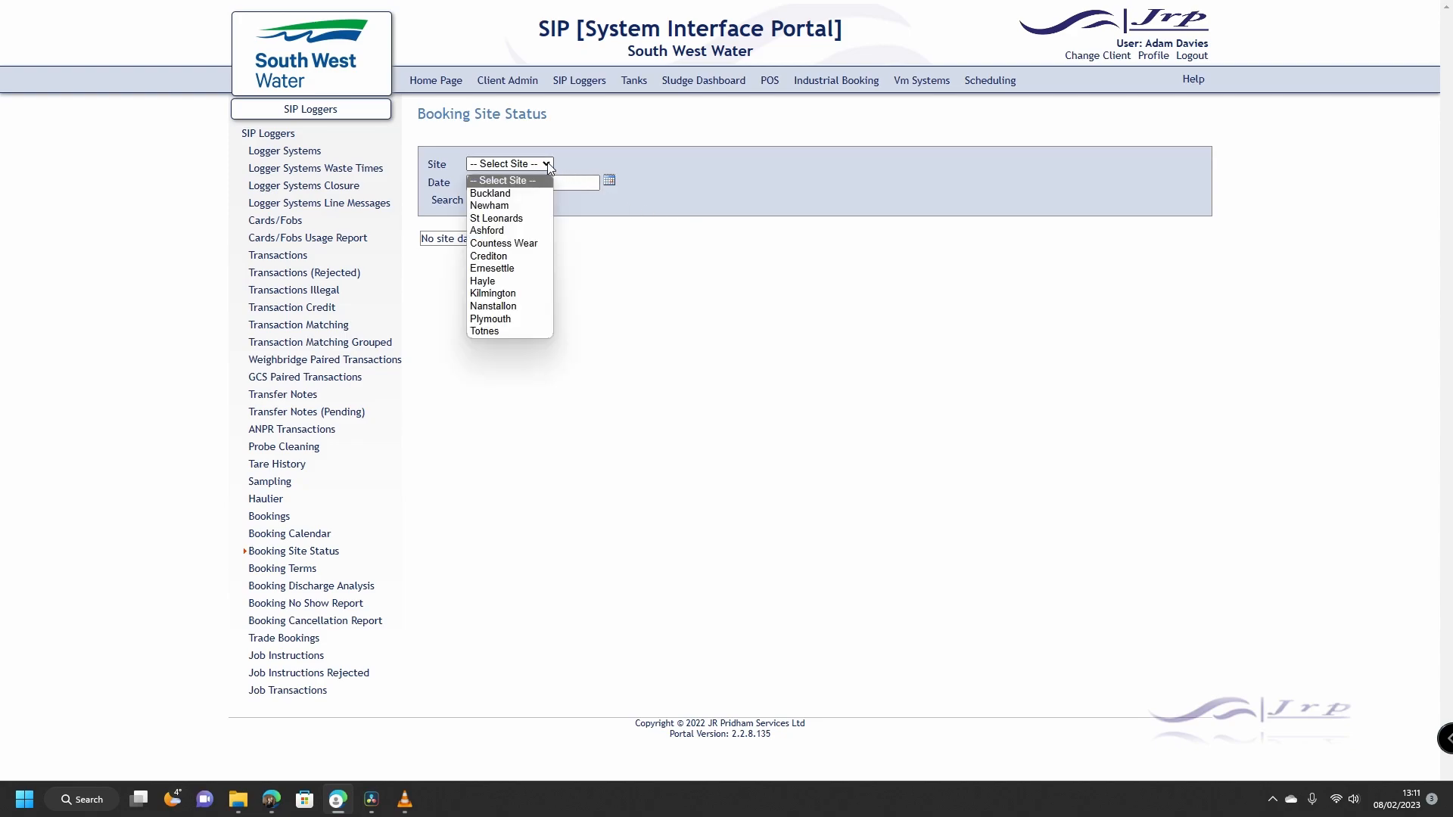
click(588, 153)
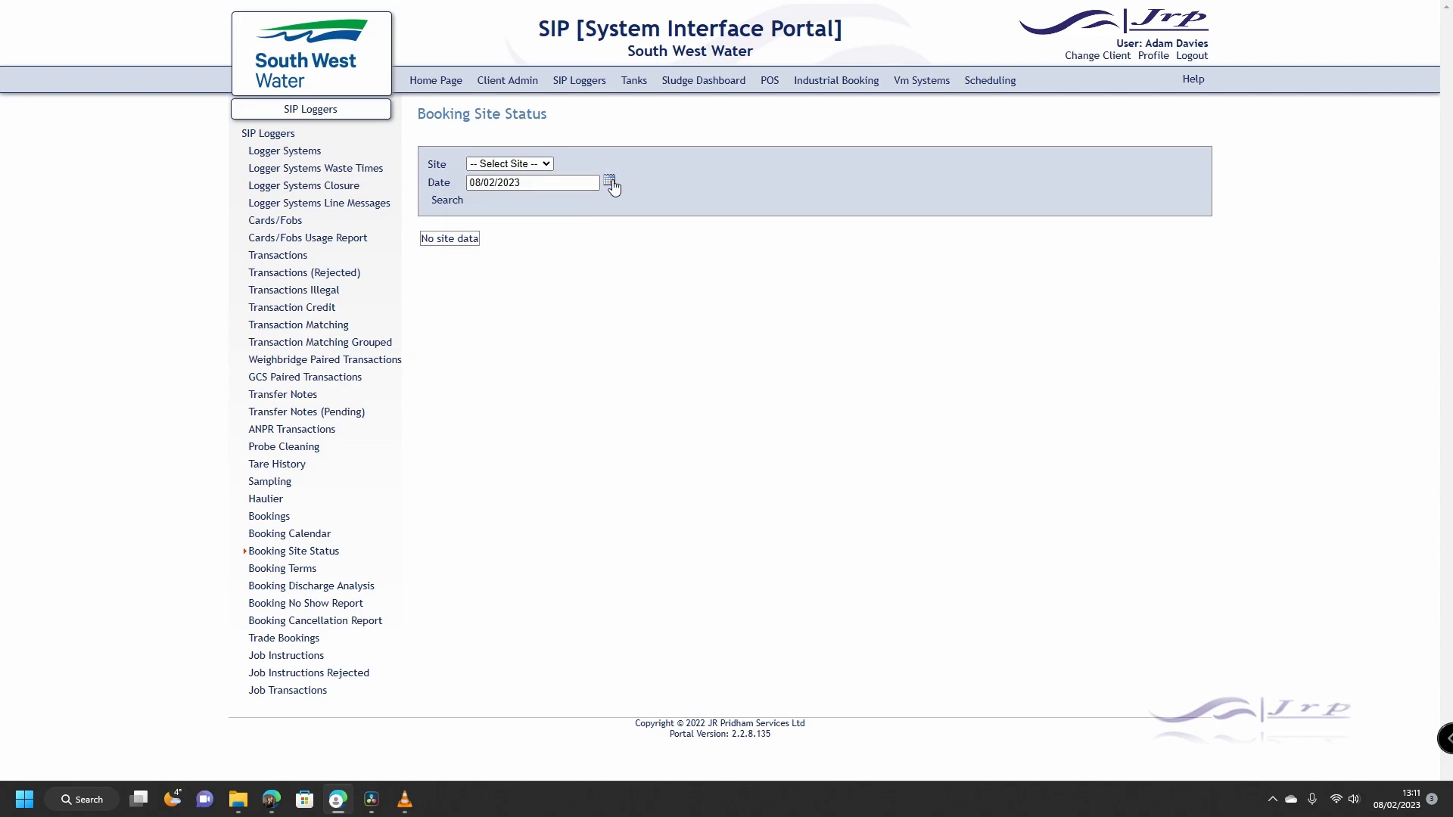
click(609, 181)
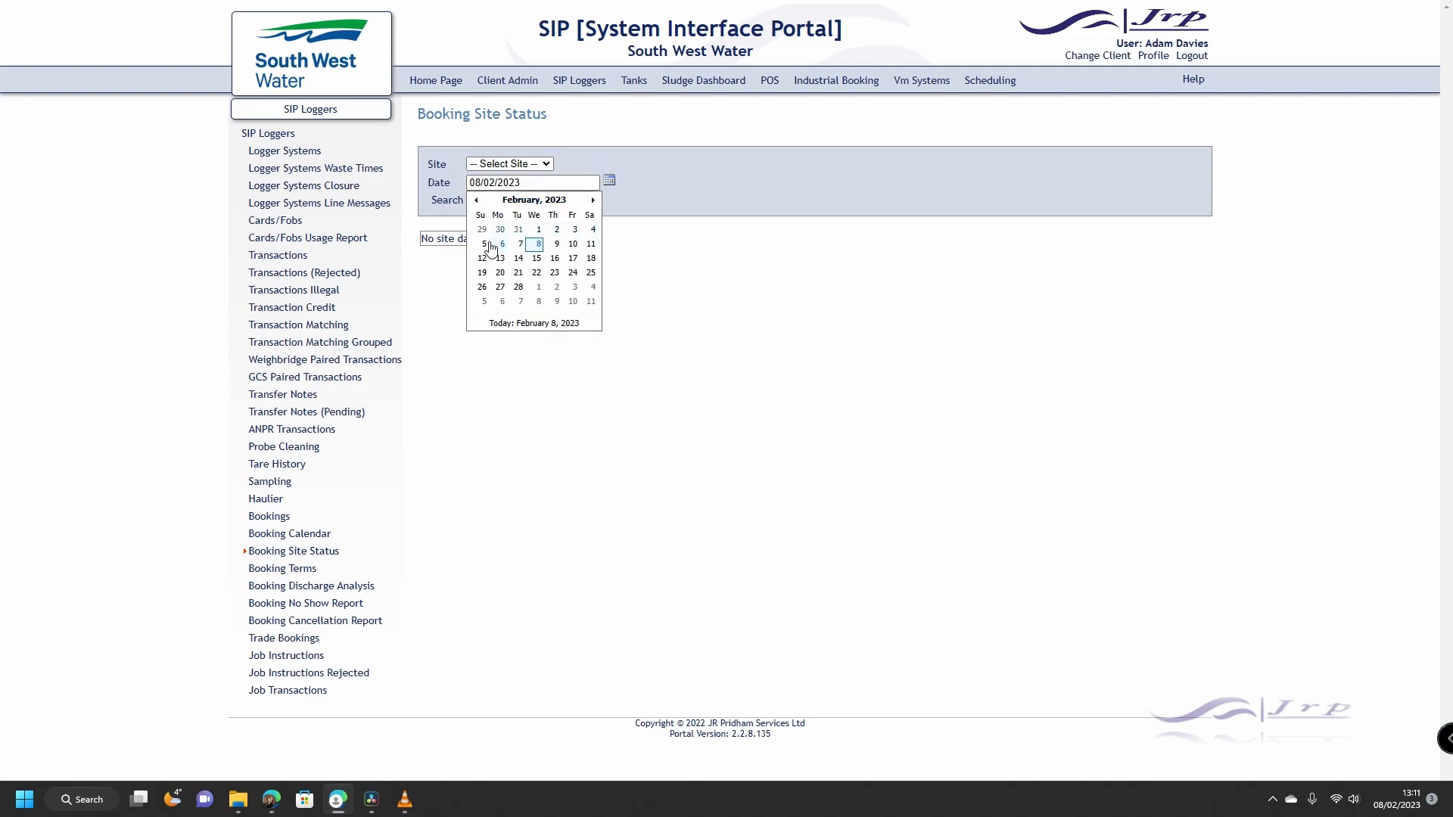
click(658, 192)
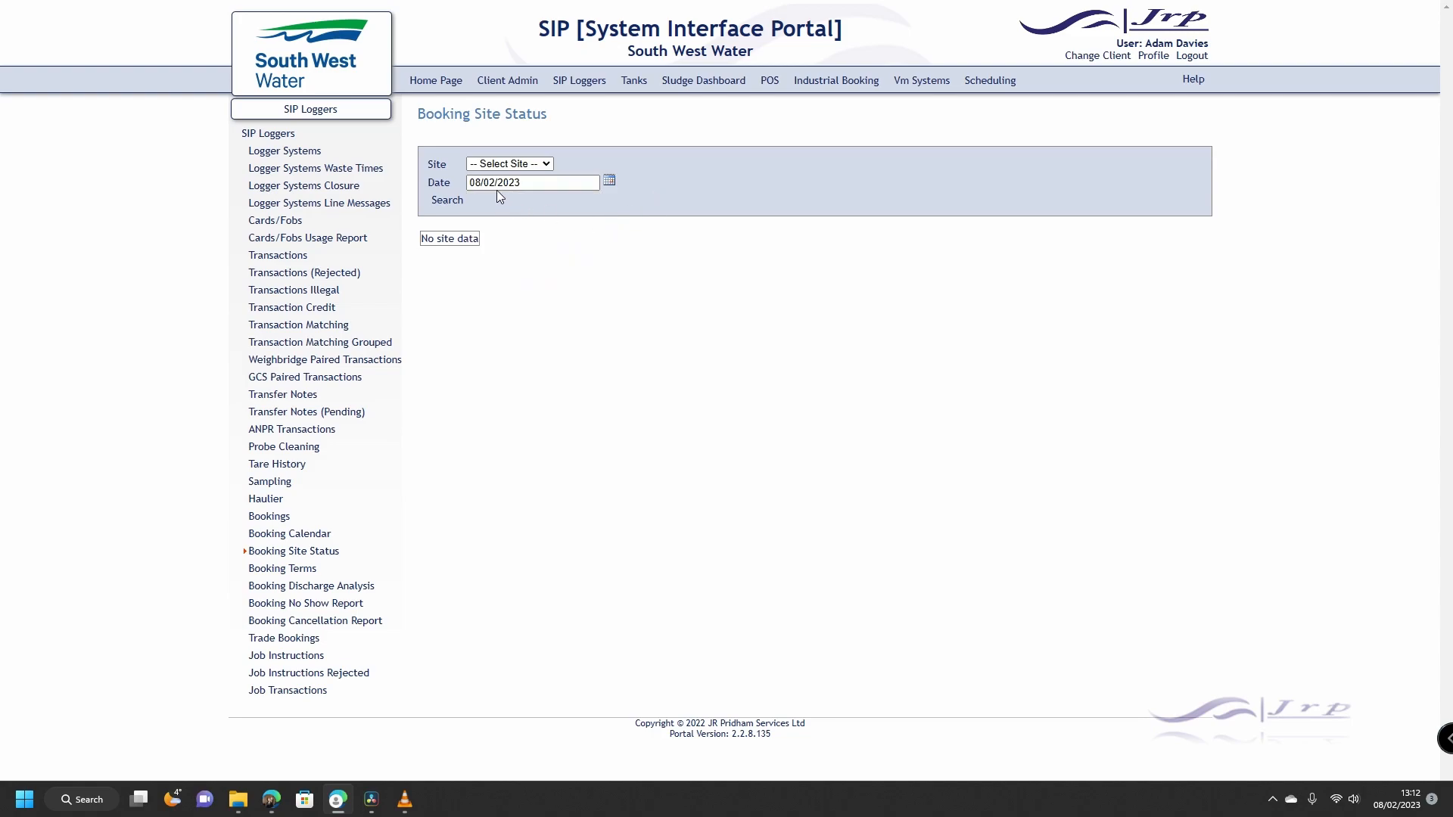
click(536, 163)
click(518, 193)
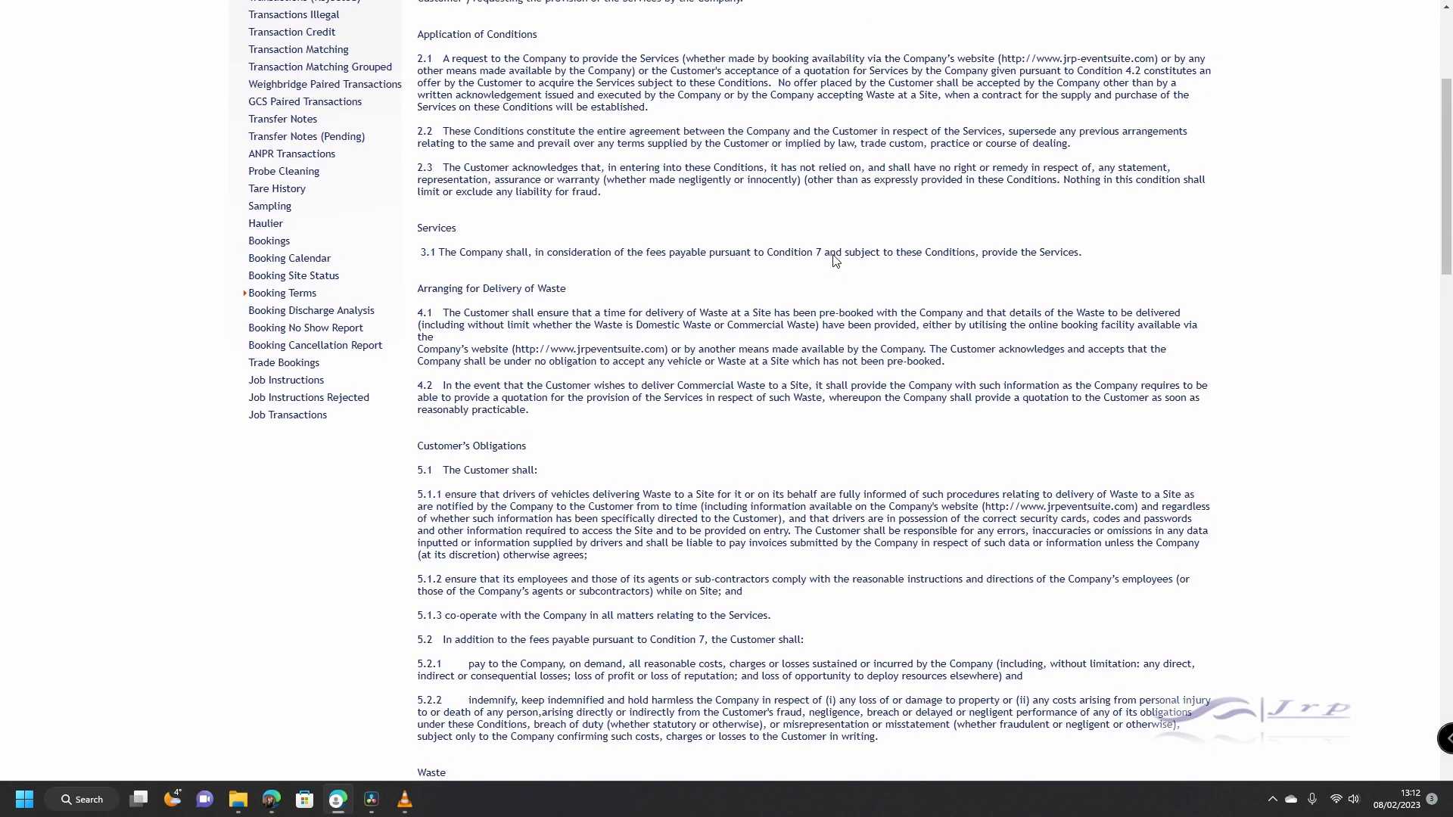
scroll(836, 260, up, 4)
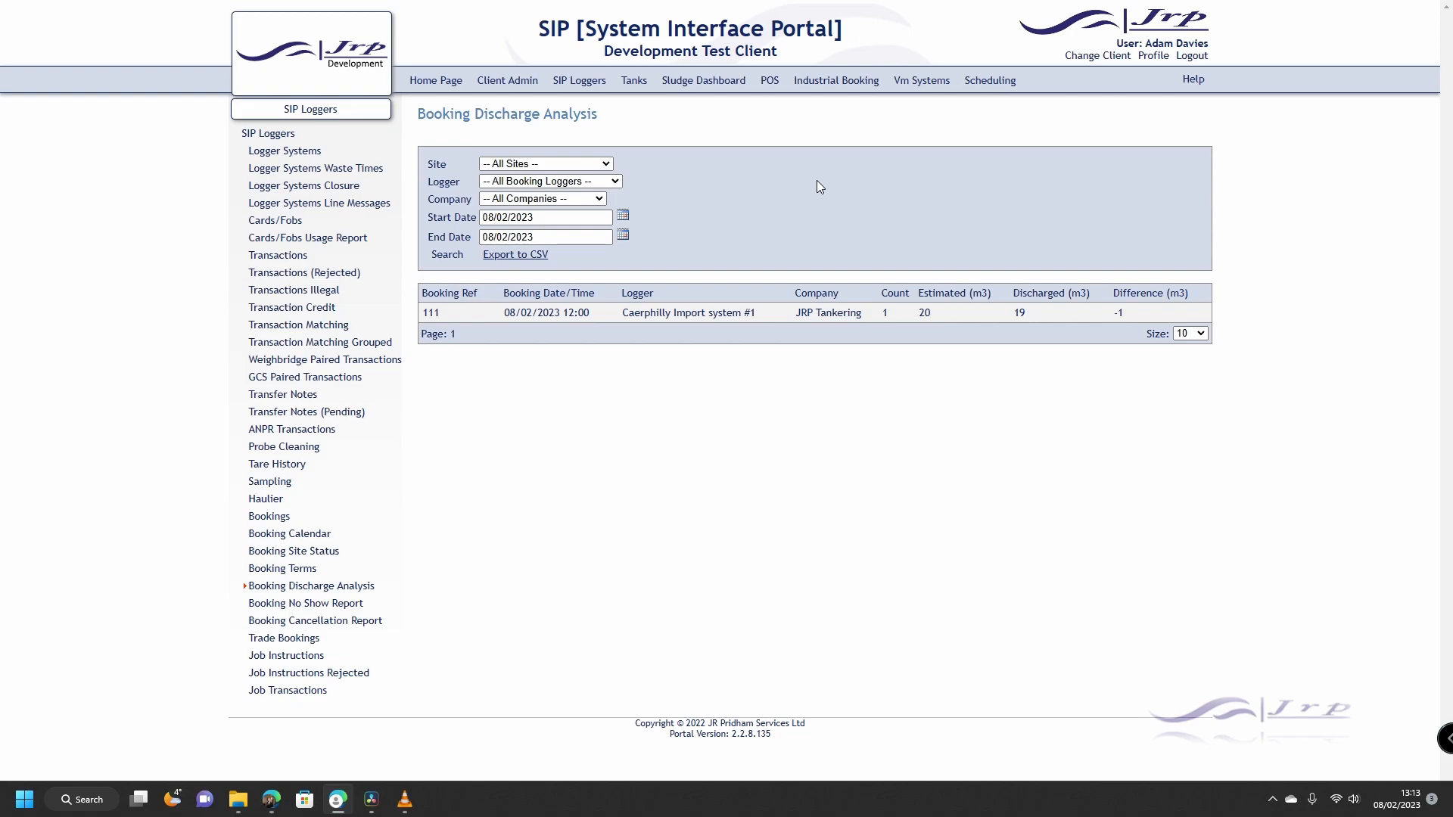
Step: Confirm the analysis filters: all sites, all booking loggers, start and end dates unchanged
click(606, 164)
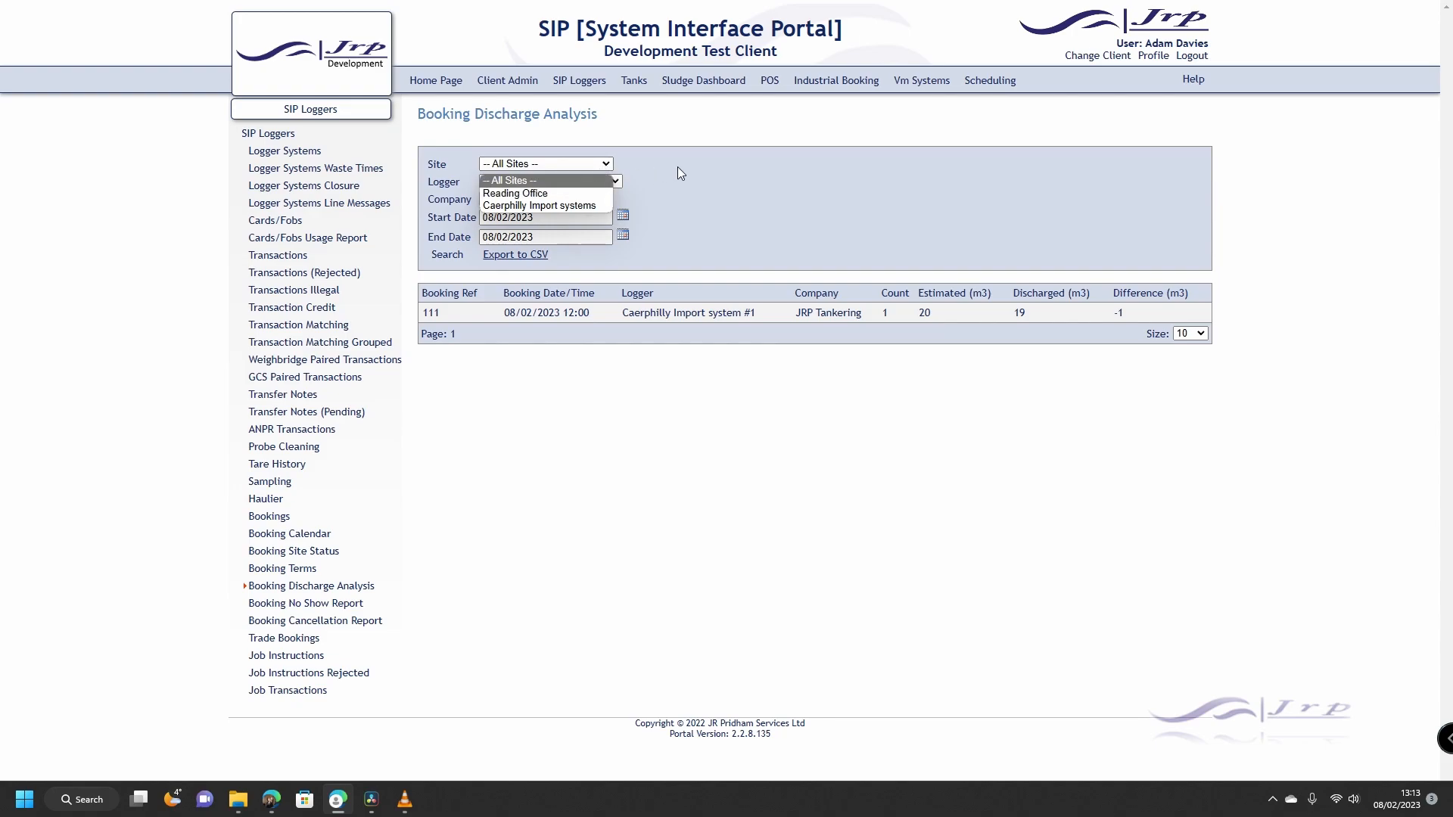
click(610, 184)
click(610, 183)
click(692, 179)
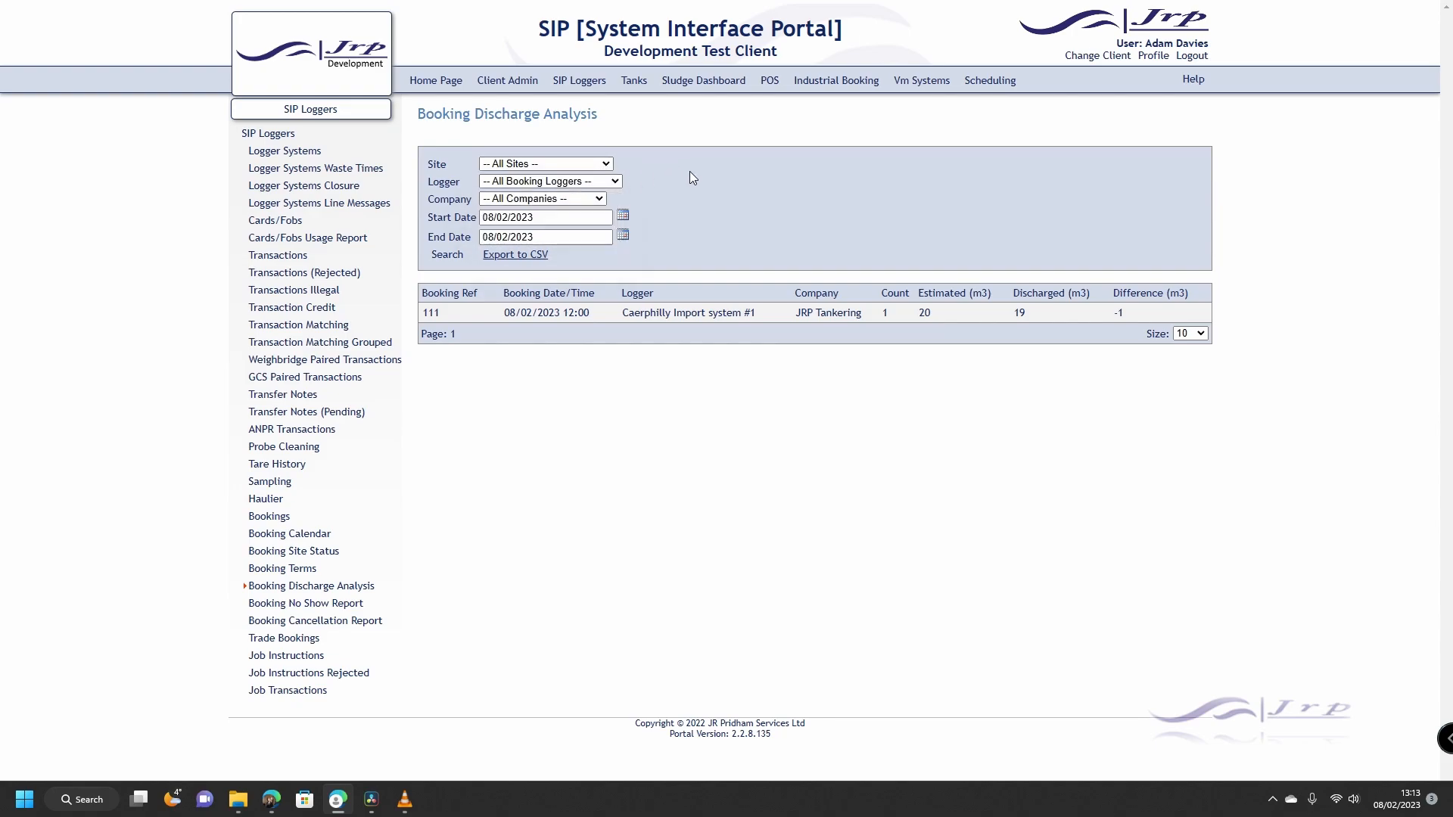
click(621, 221)
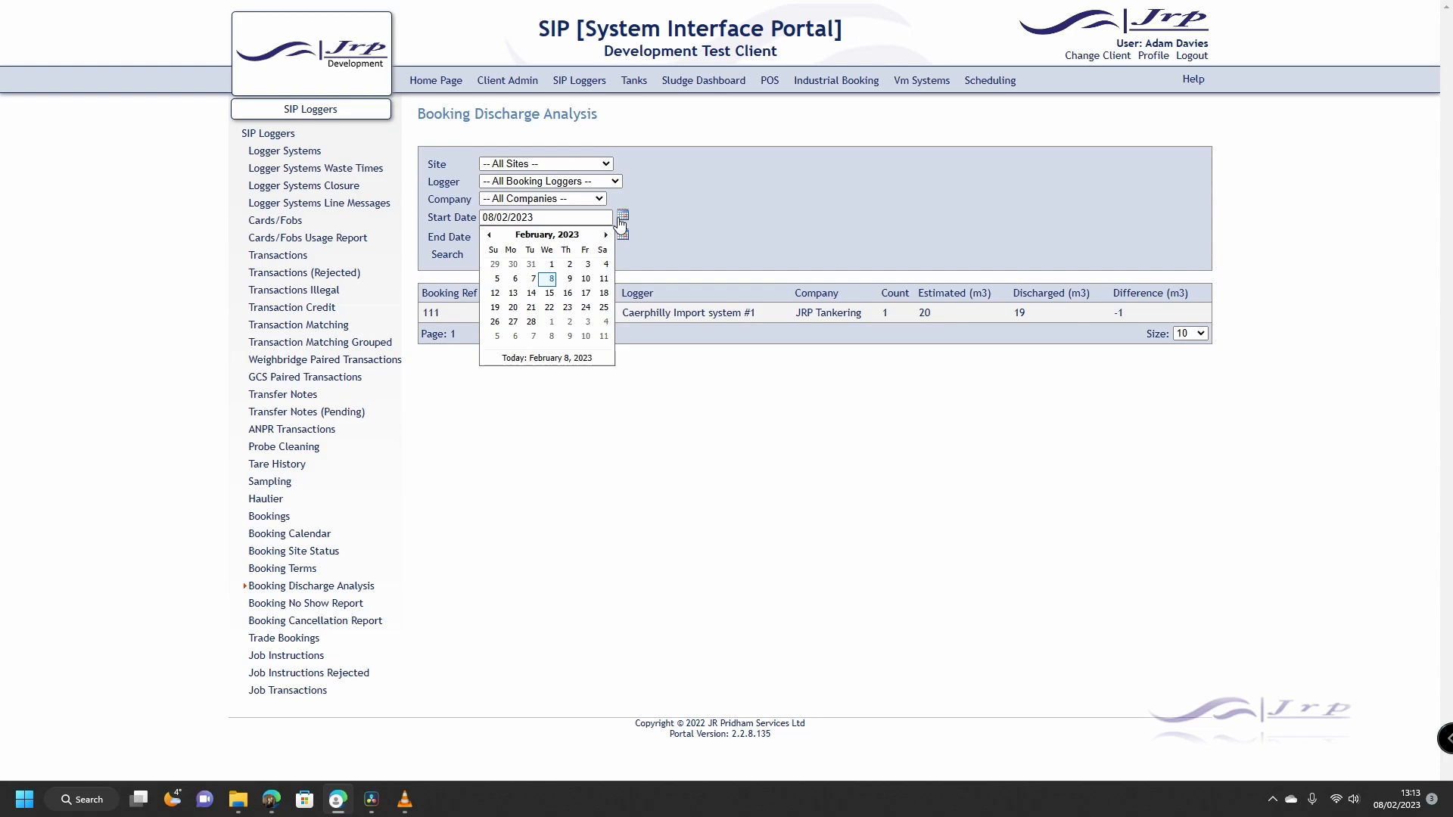
click(702, 207)
click(627, 238)
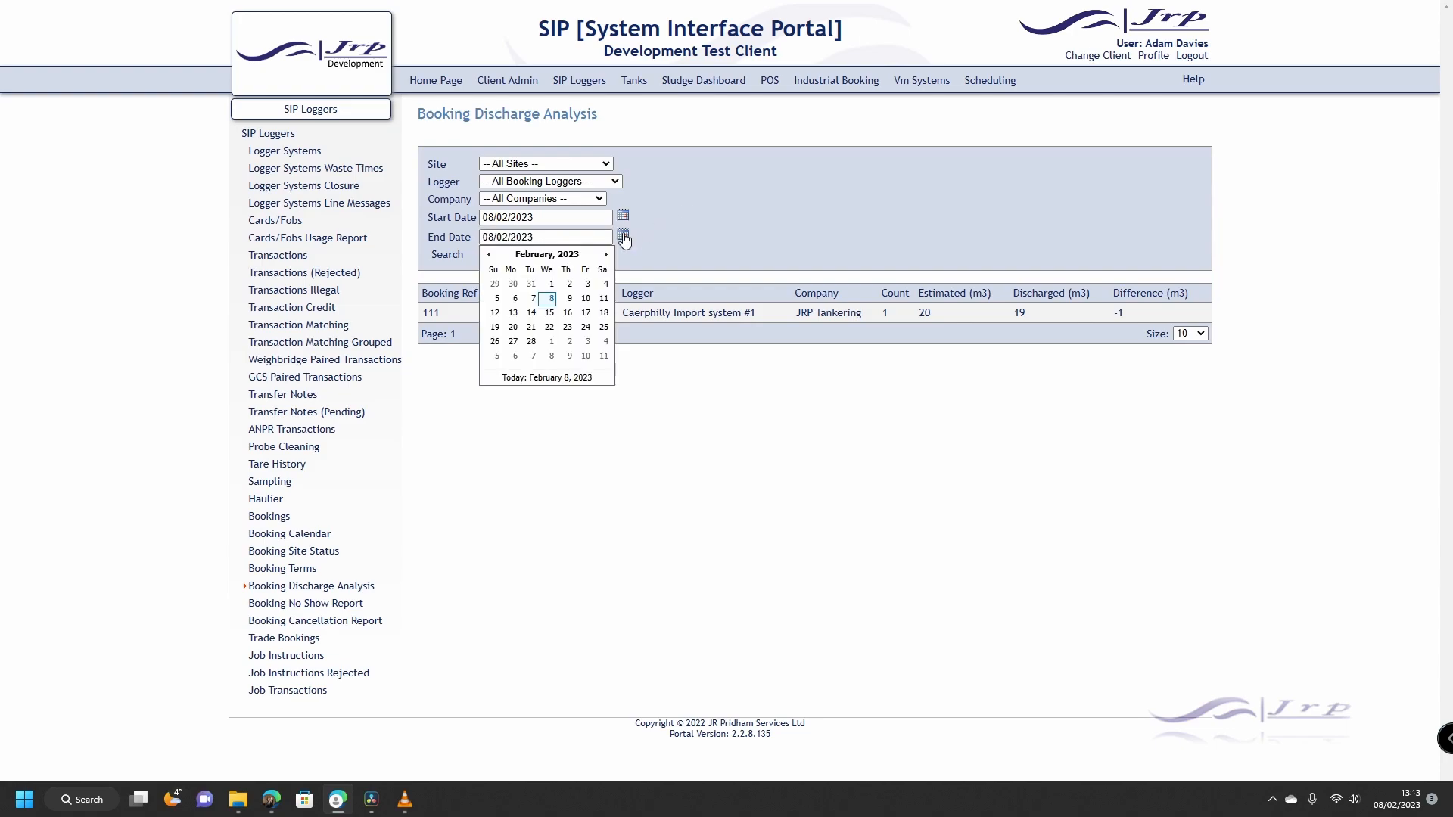
click(710, 222)
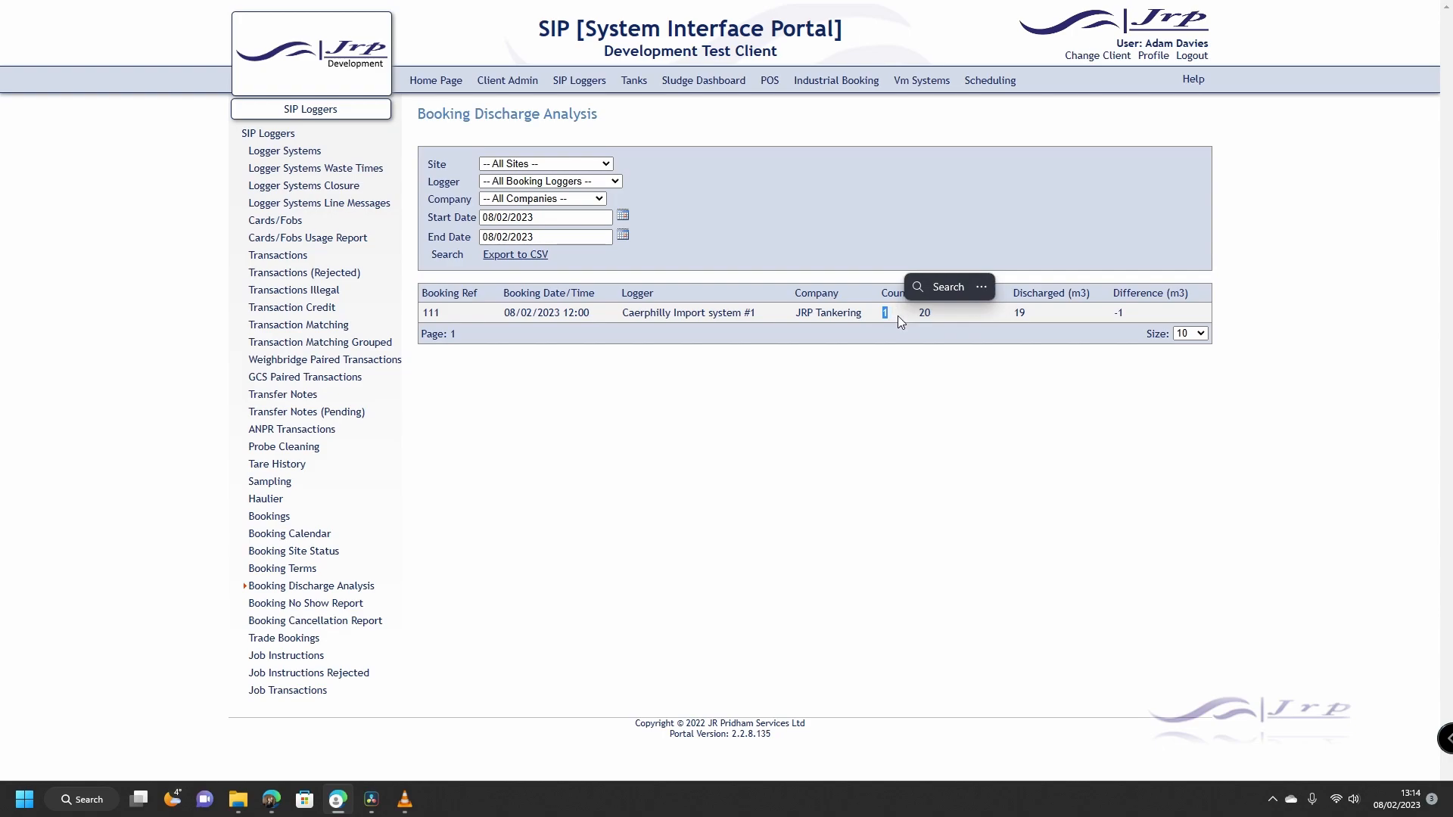
Step: Highlight estimated 20, discharged 19 and difference -1, then open booking 111's details
click(915, 315)
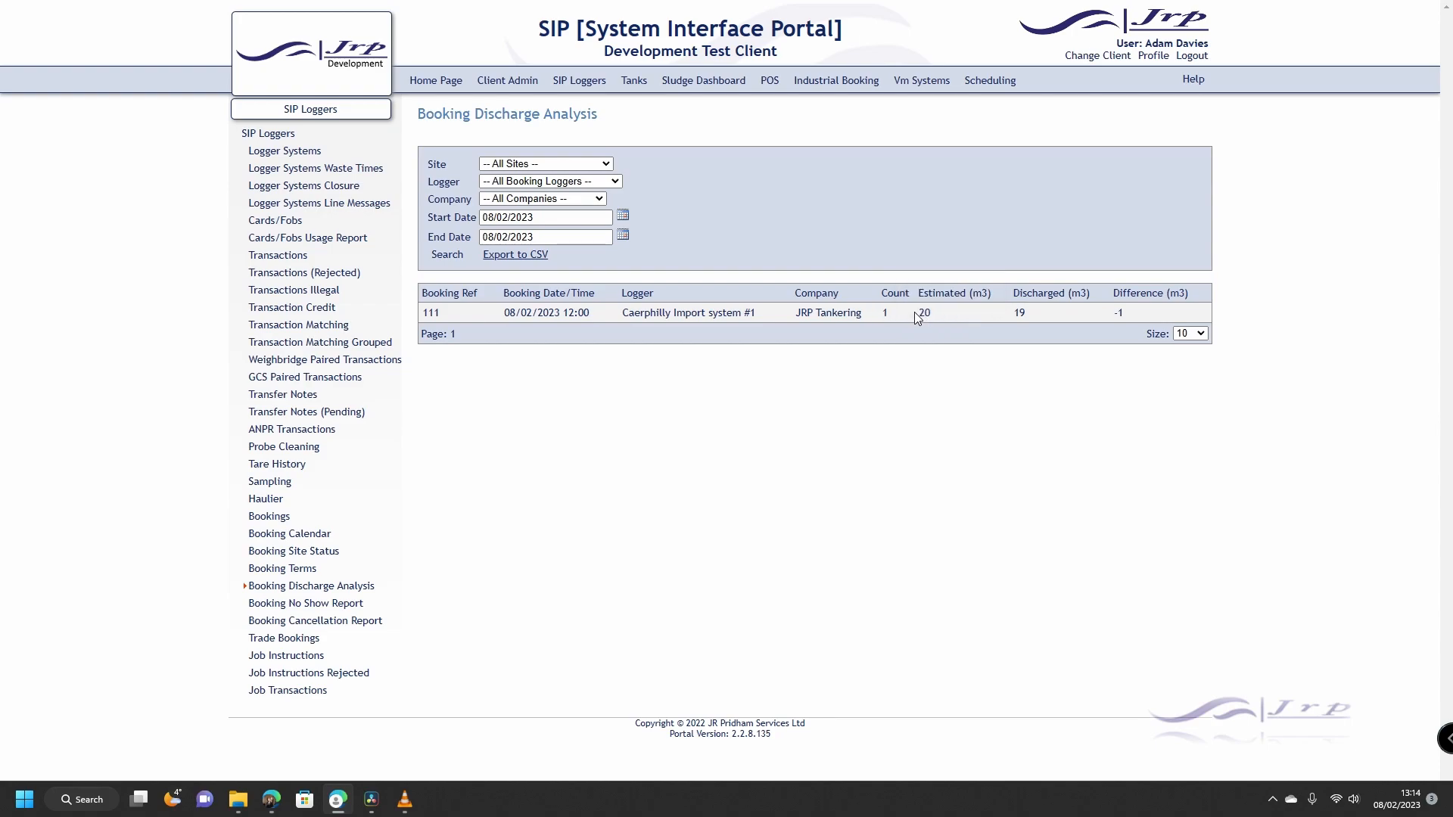
click(954, 314)
drag(1007, 314, 1041, 312)
click(1046, 313)
click(1103, 330)
click(433, 314)
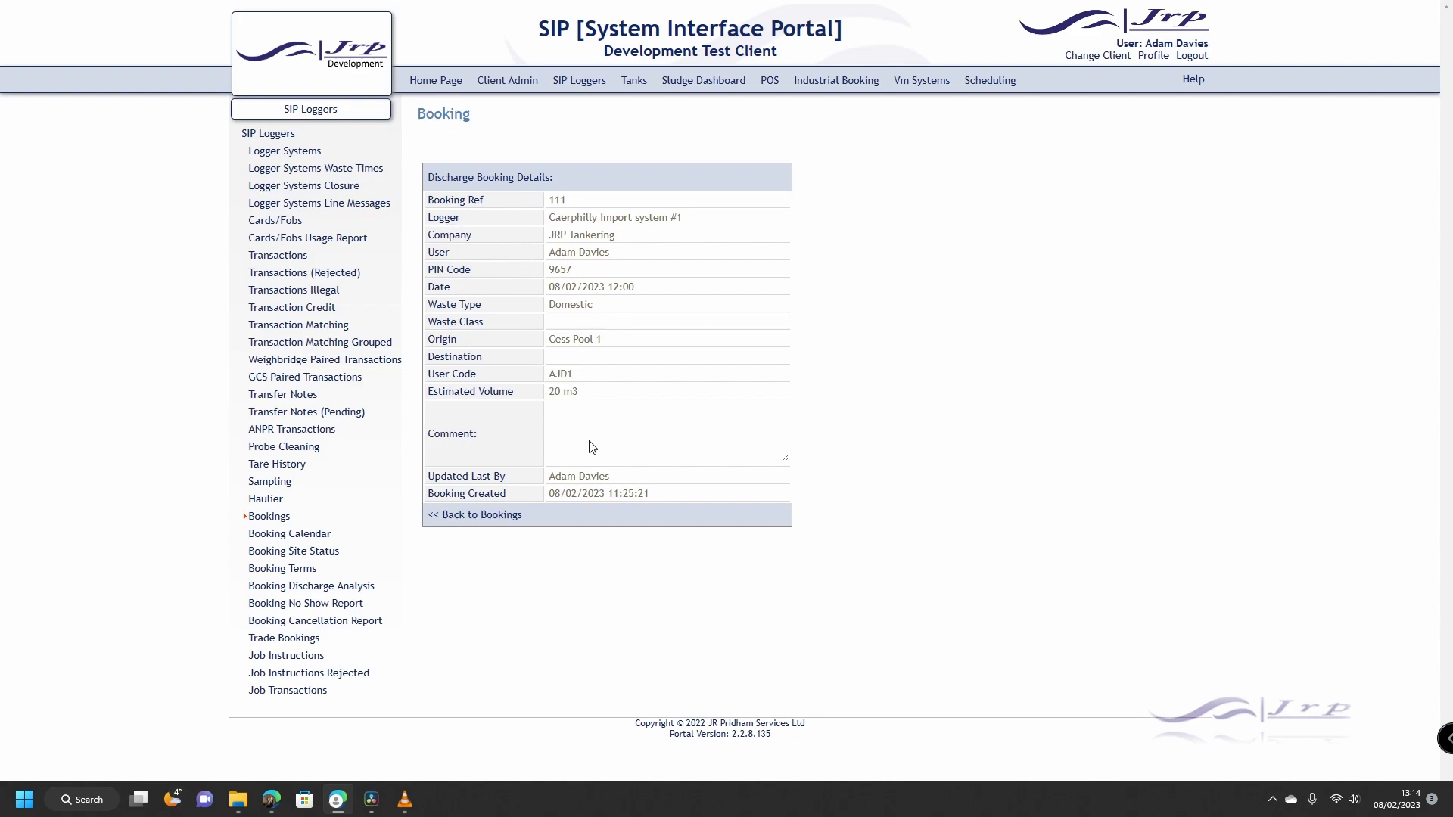
Step: Open the Booking No Show Report, keeping all sites and all booking loggers
click(503, 519)
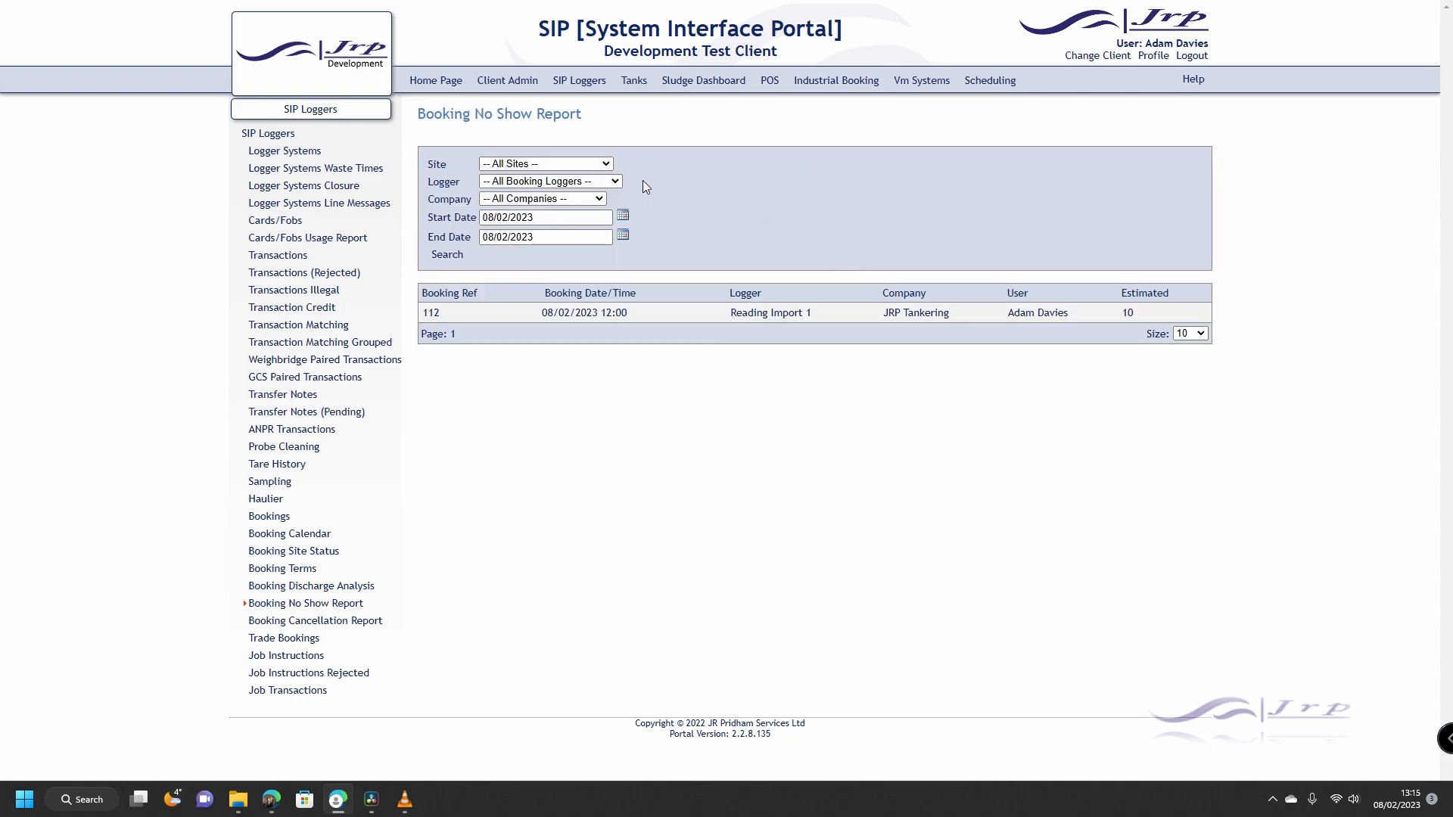
click(604, 164)
click(598, 180)
click(617, 181)
click(666, 181)
Step: Search for no-shows, review booking 112's details, then go to the Booking Cancellation Report
click(454, 256)
click(439, 318)
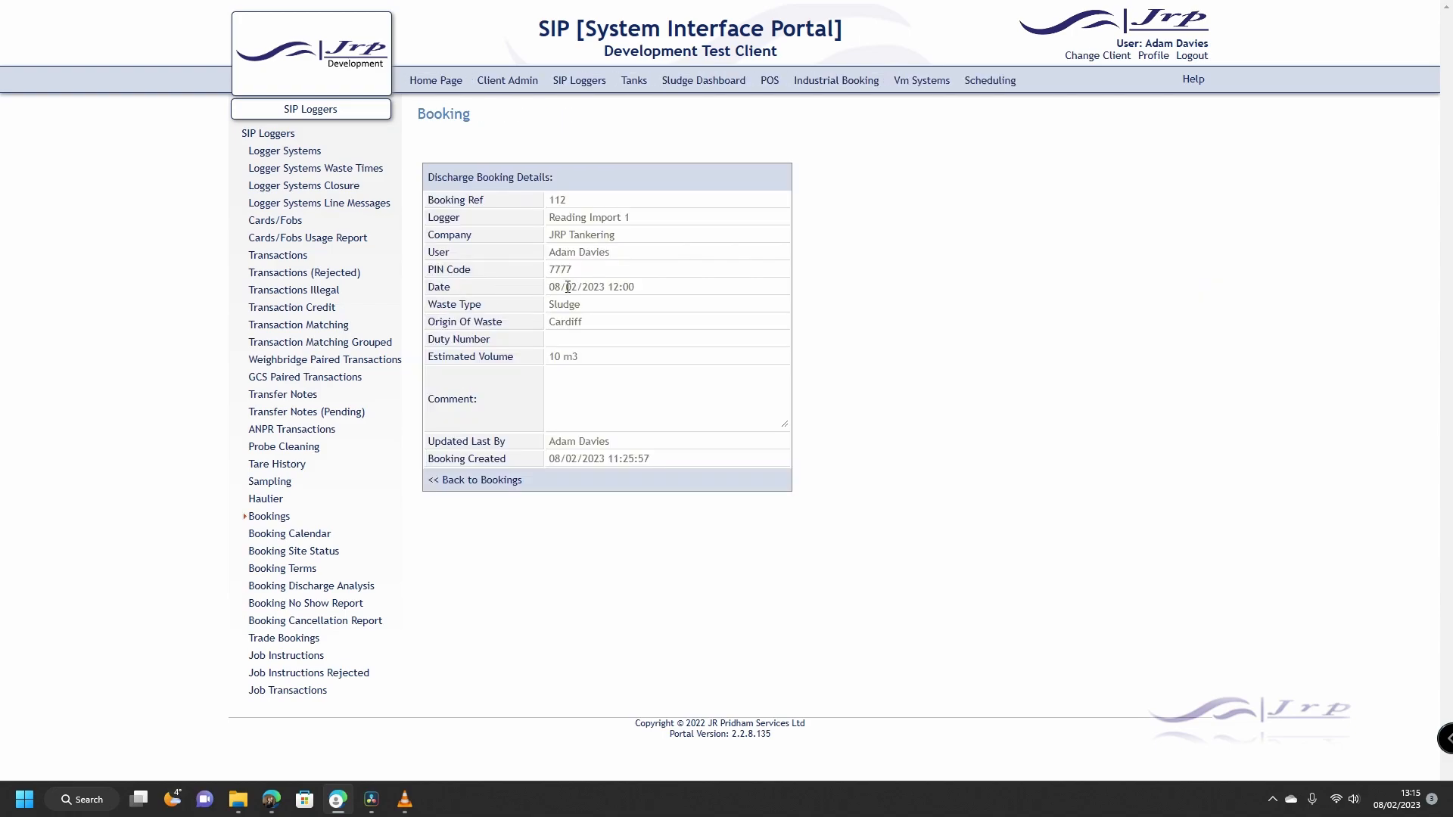
click(482, 480)
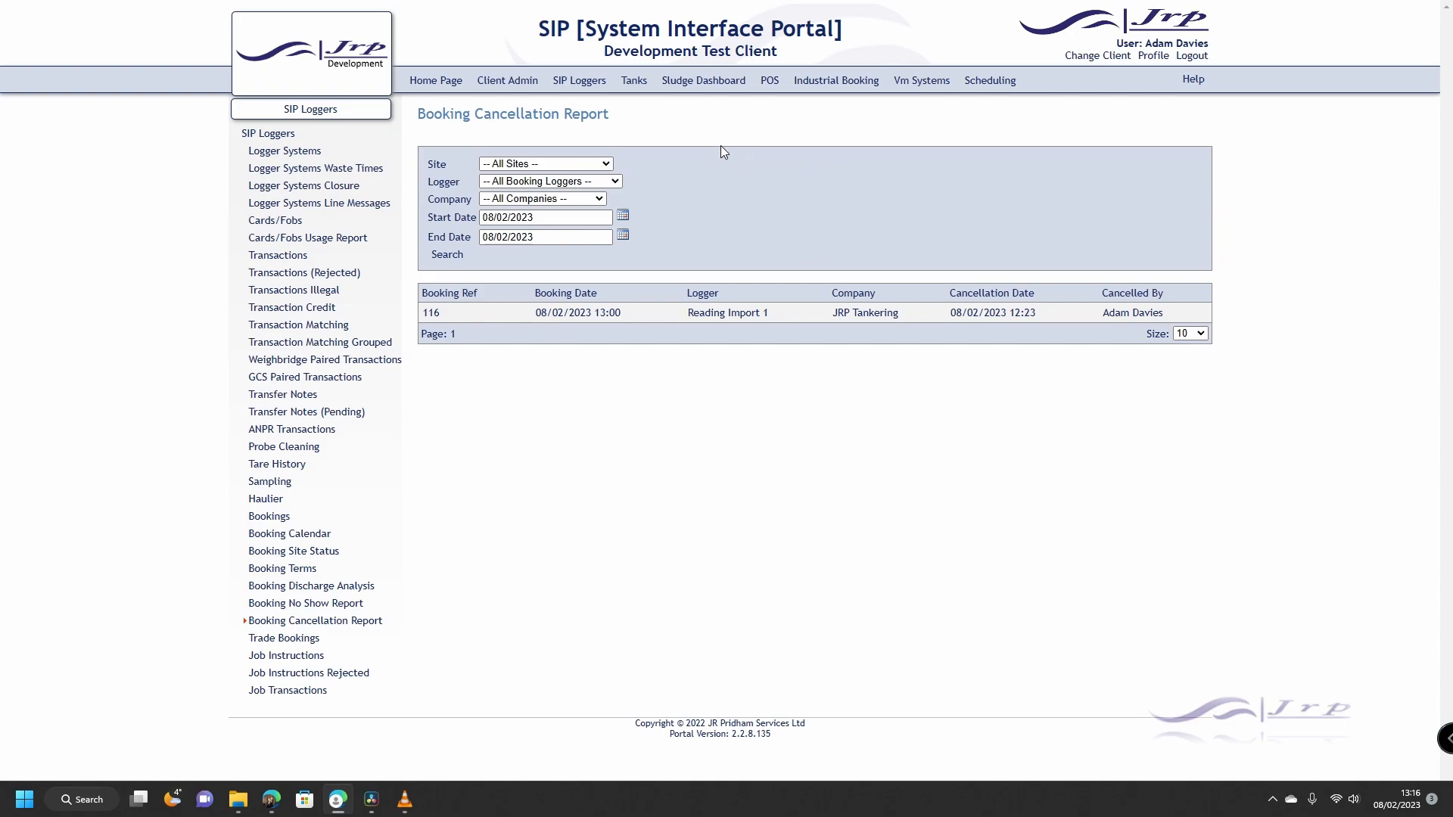
Step: Search cancellations for all sites and loggers, open booking 116, highlight reason 'Can not attend Site'
click(606, 164)
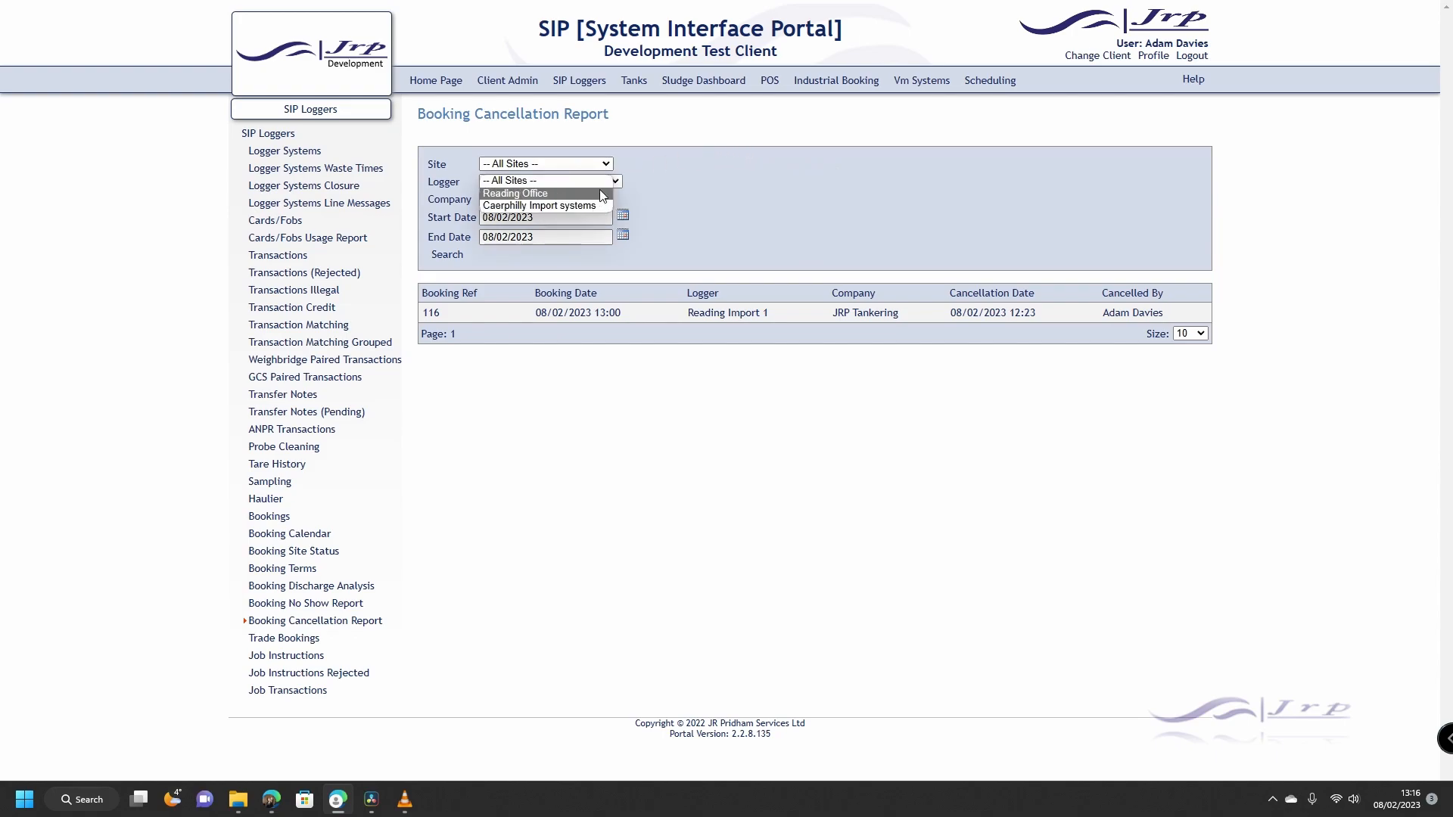
click(648, 162)
click(615, 182)
click(674, 194)
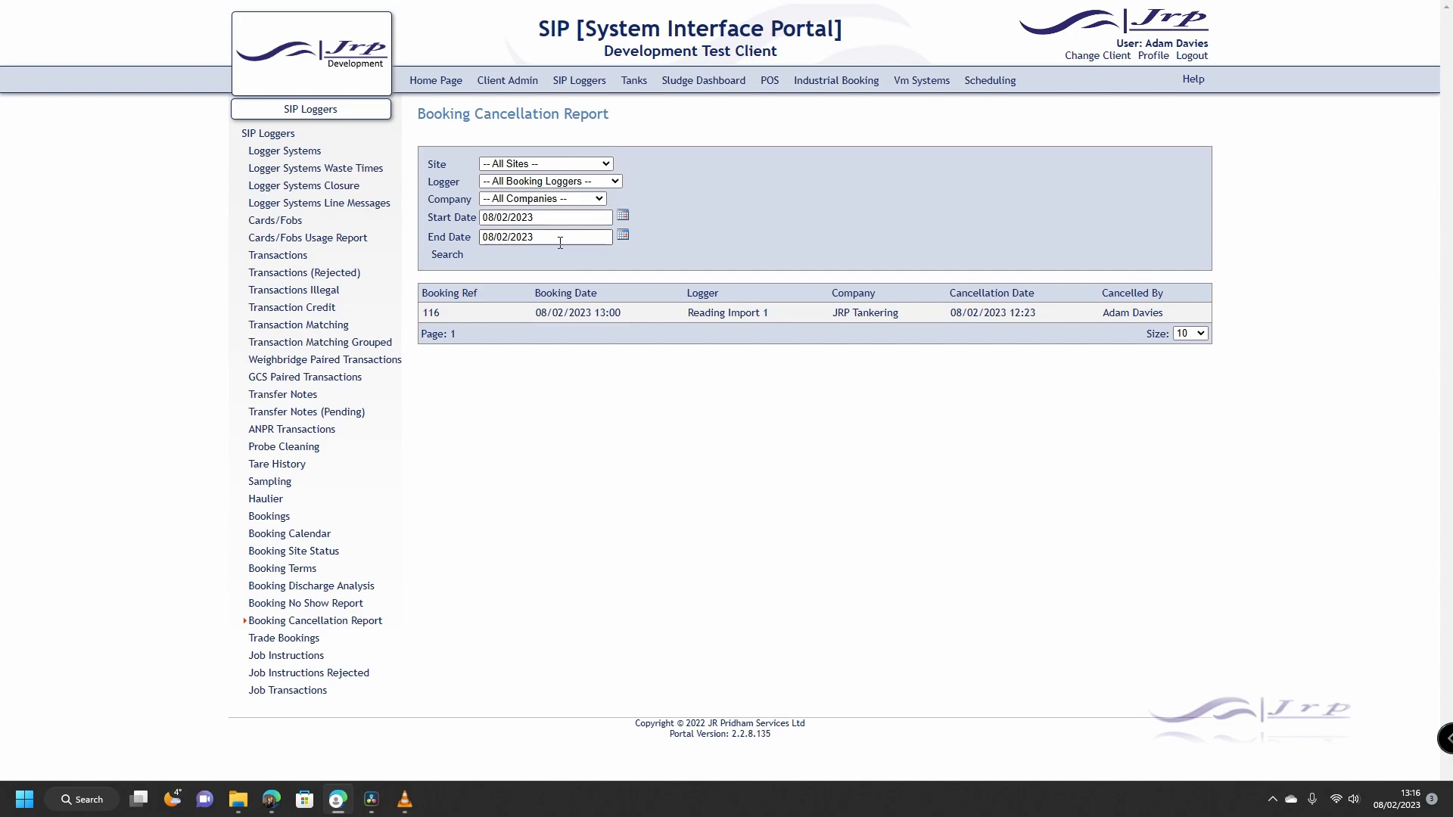
click(446, 260)
click(434, 317)
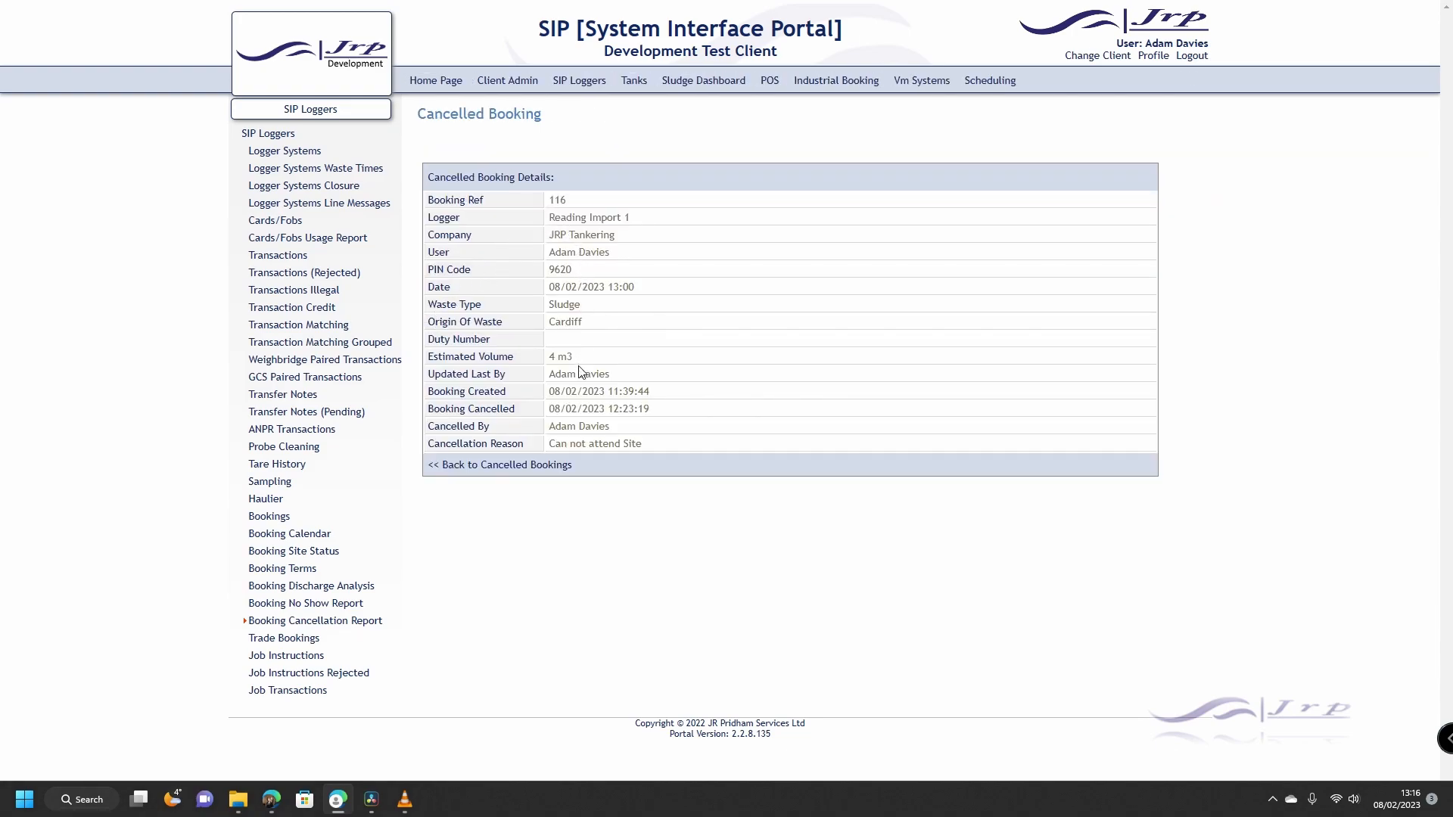
drag(552, 443, 652, 445)
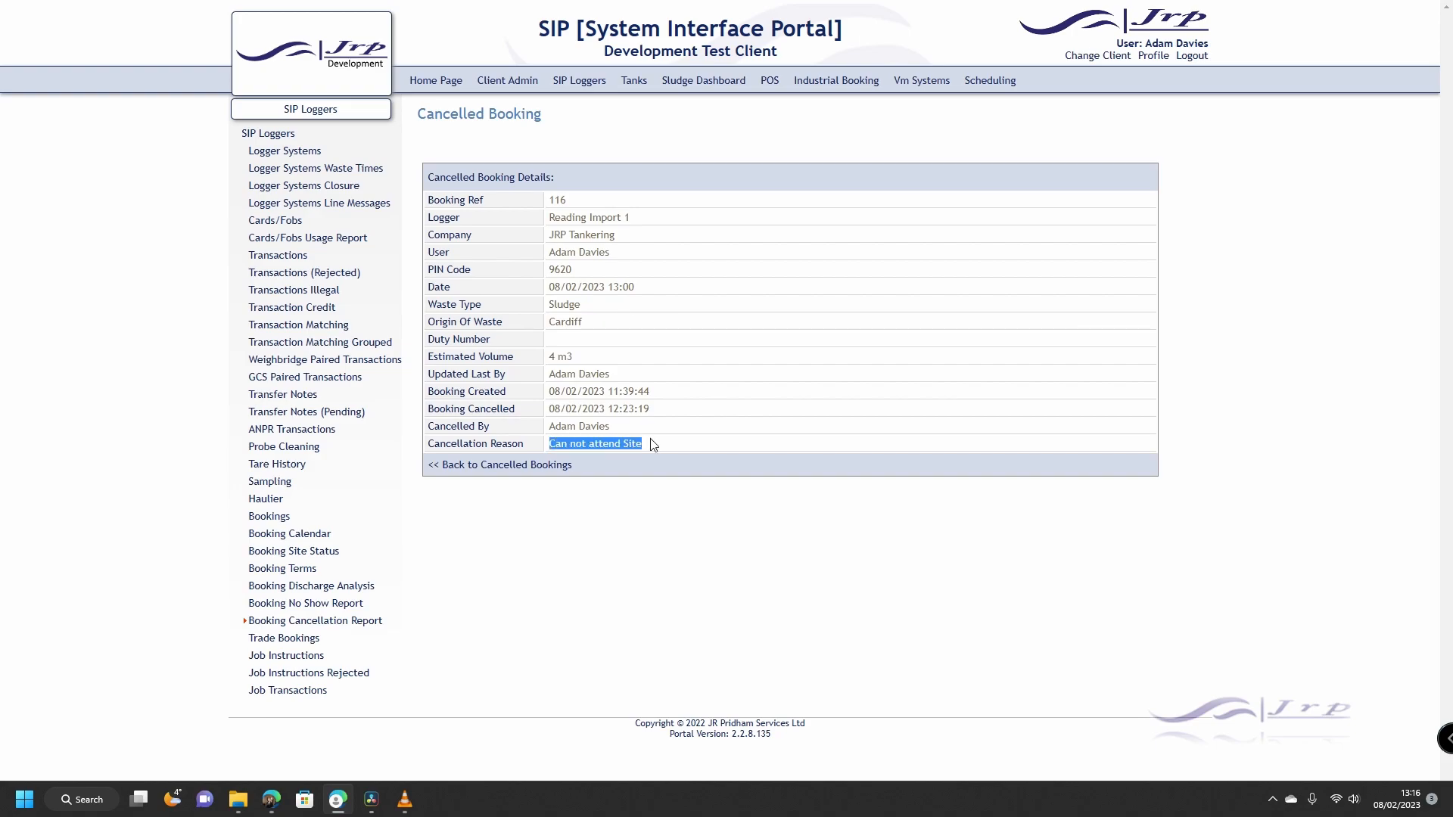